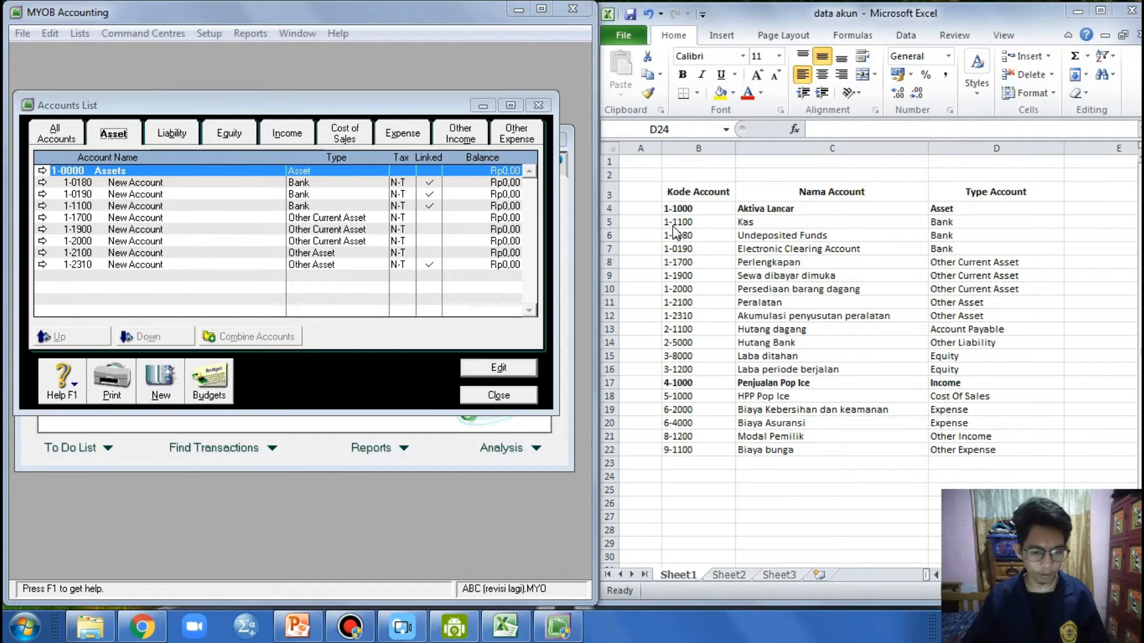
Name the asset account 1-1100 "Kas" and save the change
{"action": "left_click", "coordinate": [41, 205]}
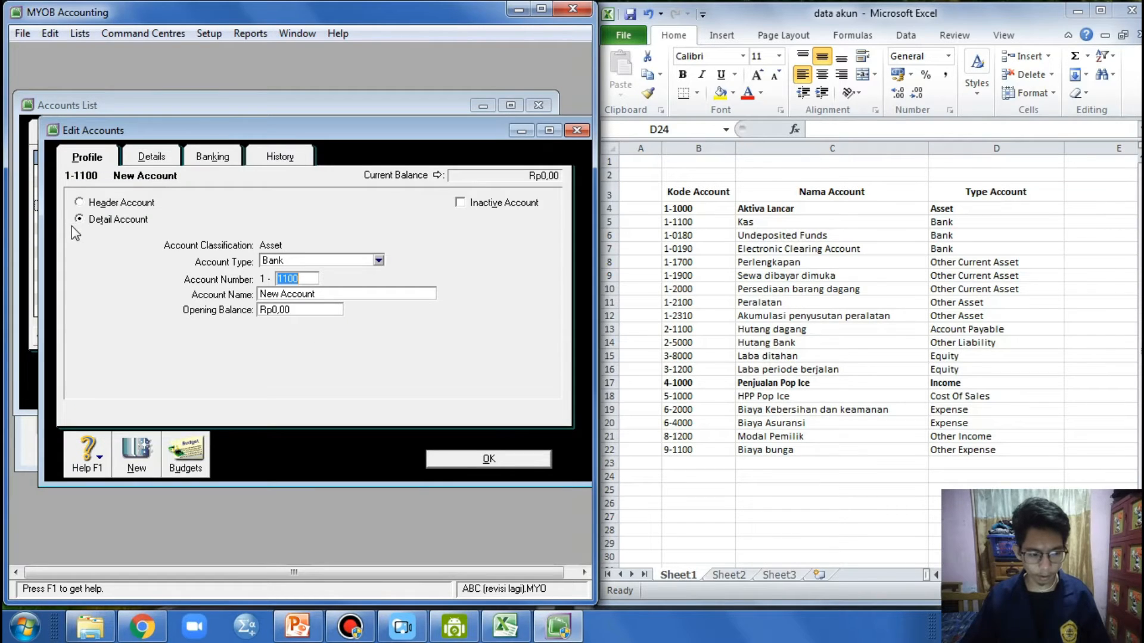
{"action": "left_click", "coordinate": [309, 296]}
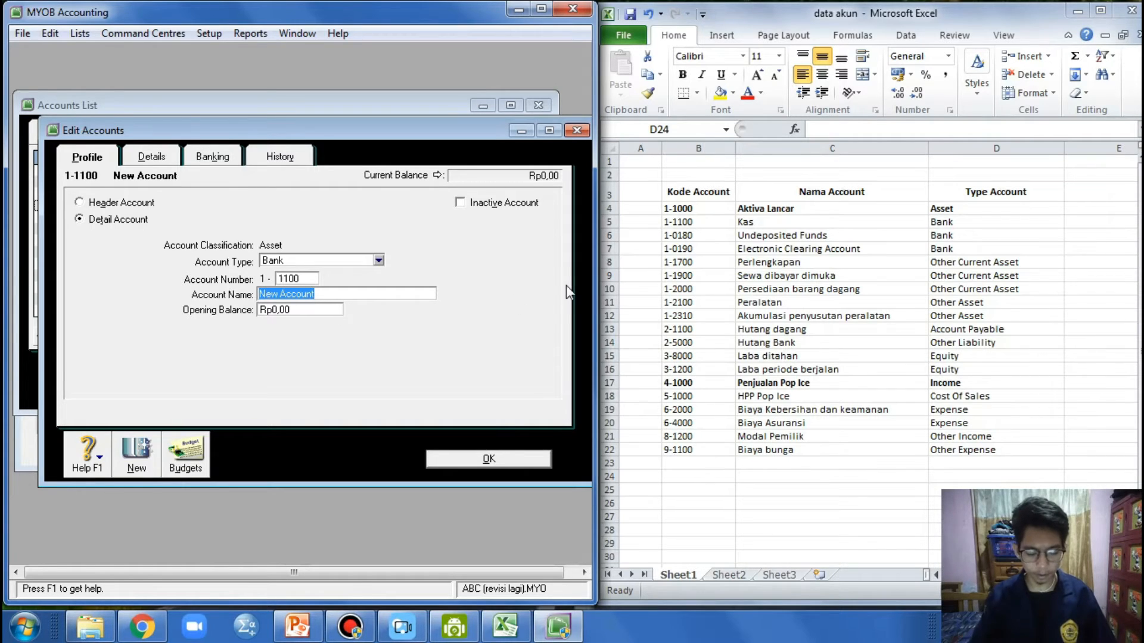
{"action": "type", "text": "Kas"}
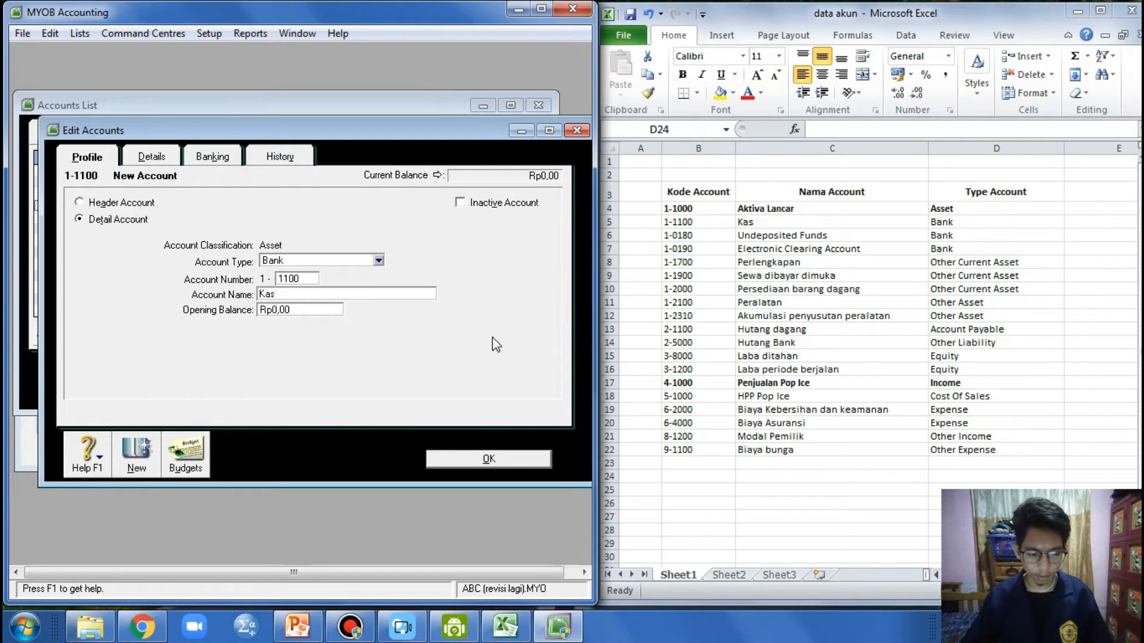
{"action": "left_click", "coordinate": [486, 460]}
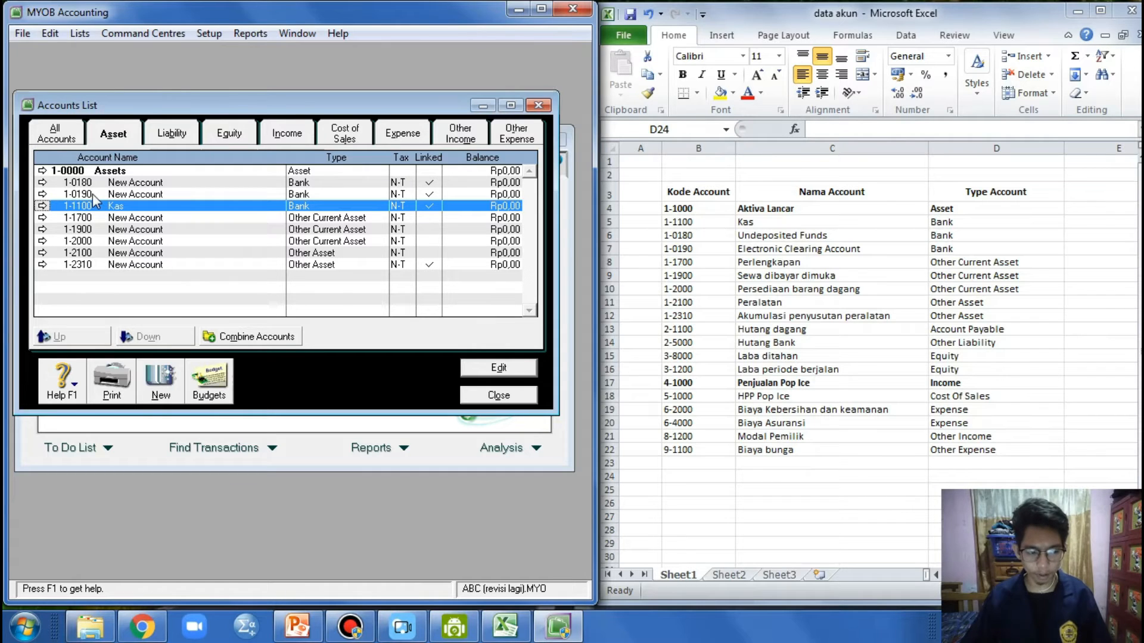
Name the bank-type asset account 1-0180 "Undeposited Funds" and save the change
{"action": "left_click", "coordinate": [42, 183]}
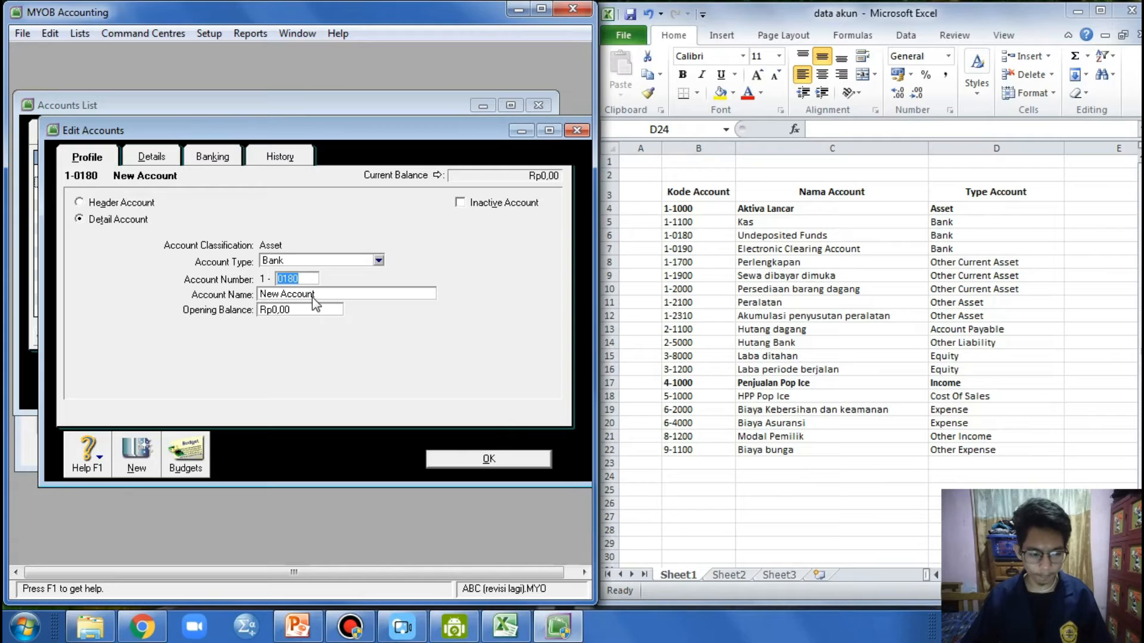
{"action": "key", "text": "Tab"}
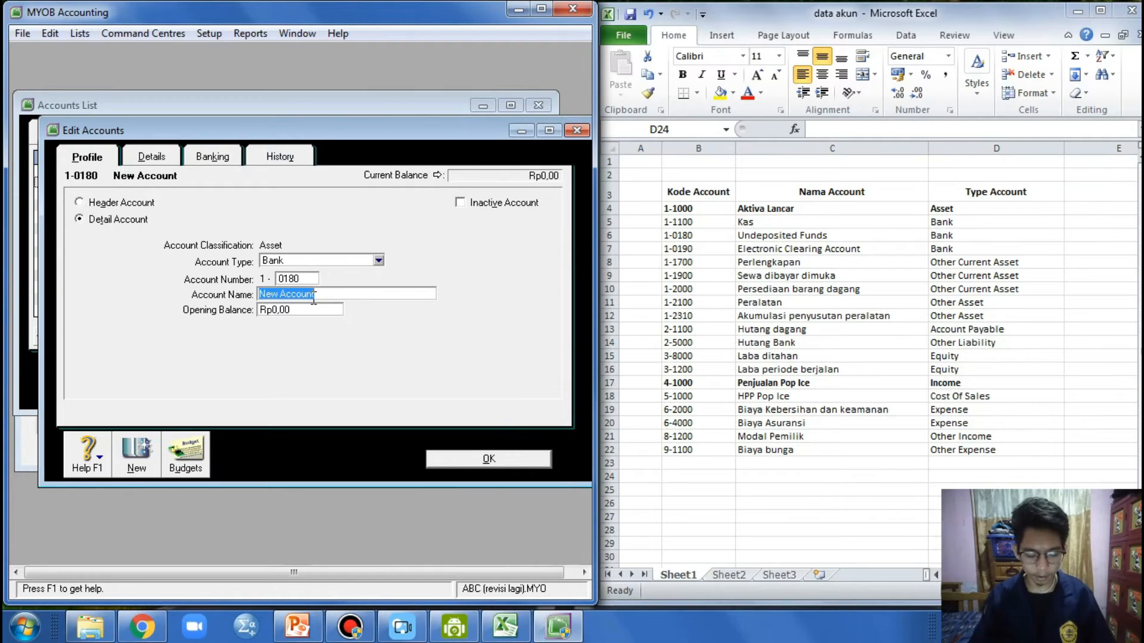
{"action": "type", "text": "Undepos"}
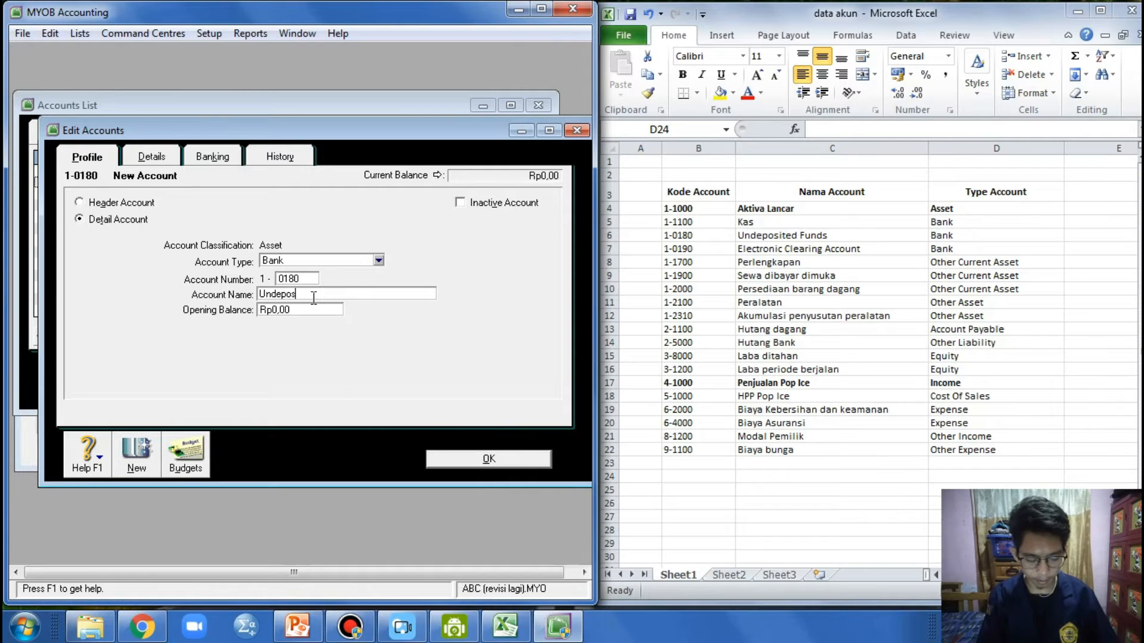
{"action": "type", "text": "itde"}
{"action": "key", "text": "BackSpace"}
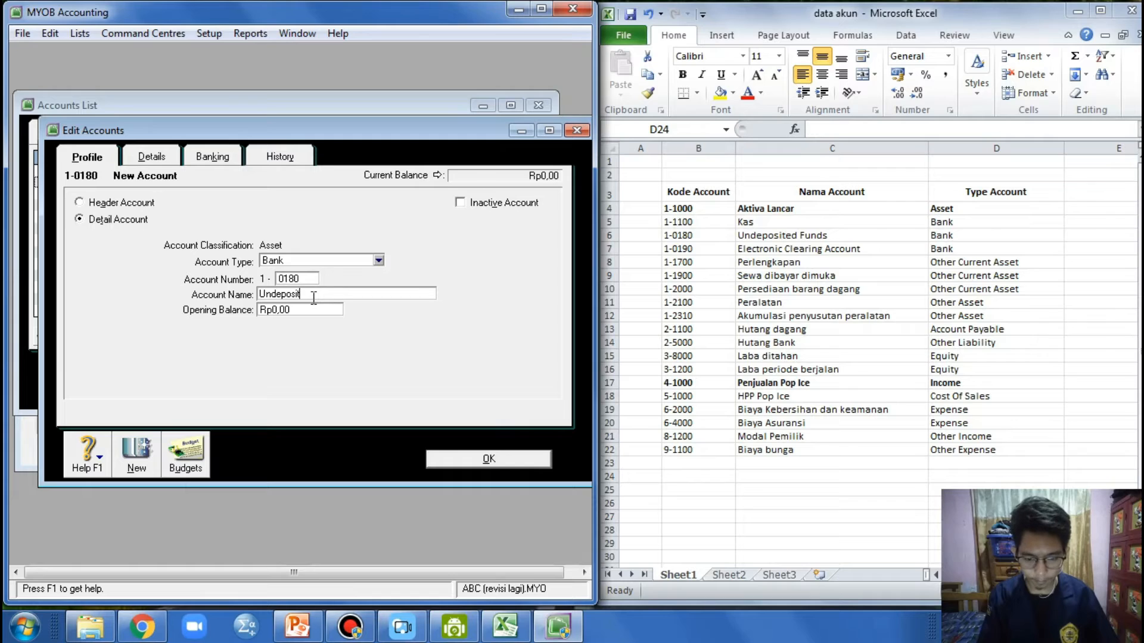
{"action": "type", "text": "ed "}
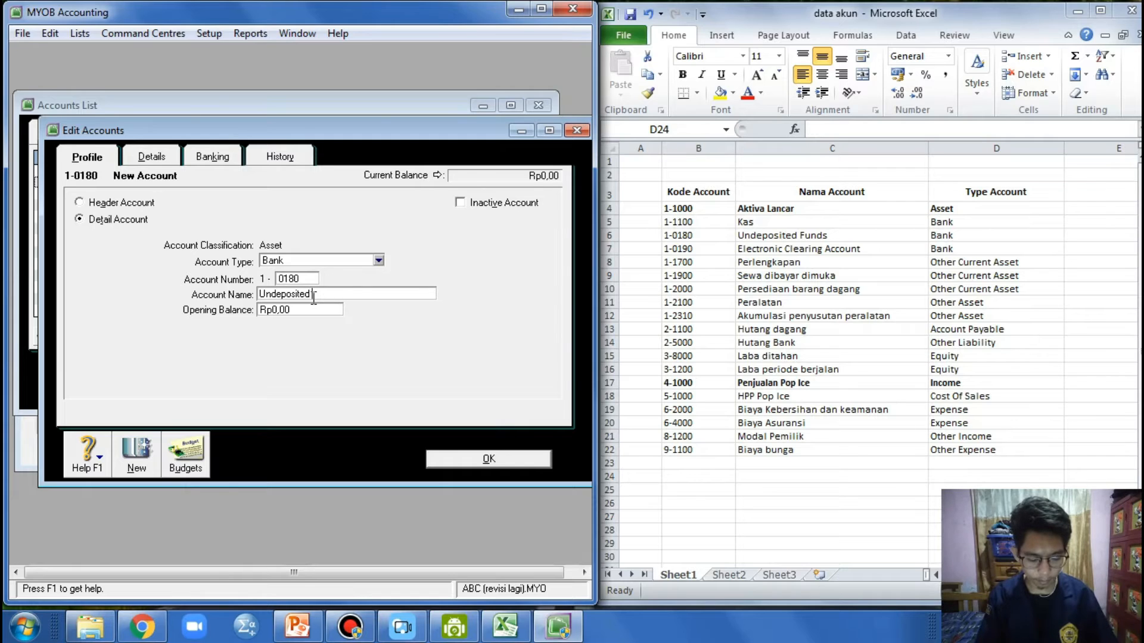
{"action": "type", "text": "Funds"}
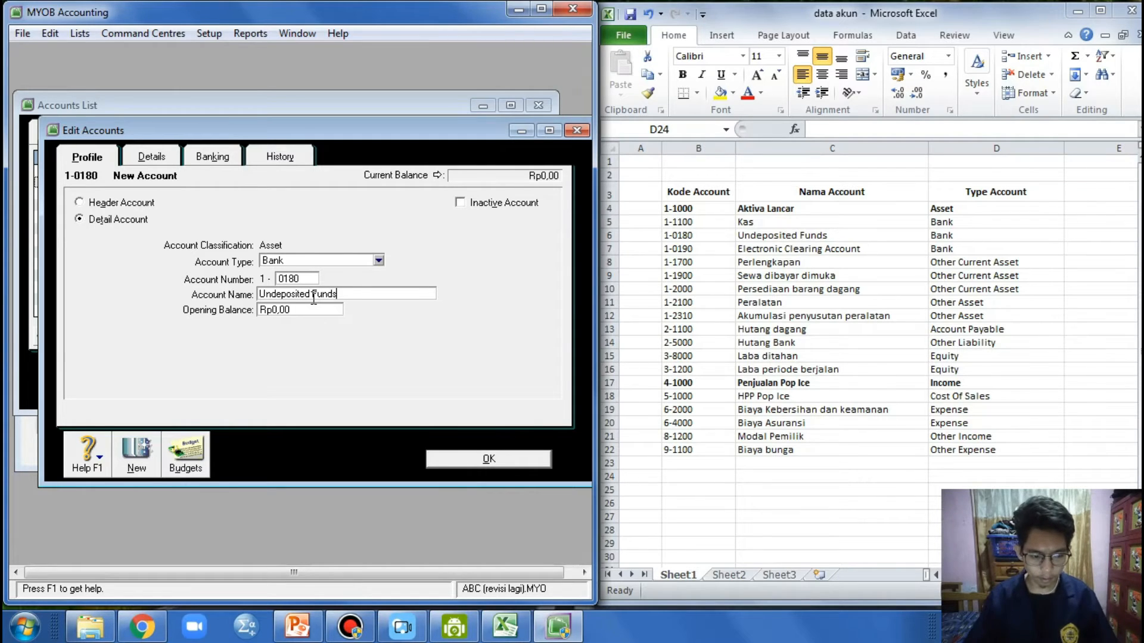
{"action": "left_click", "coordinate": [484, 461]}
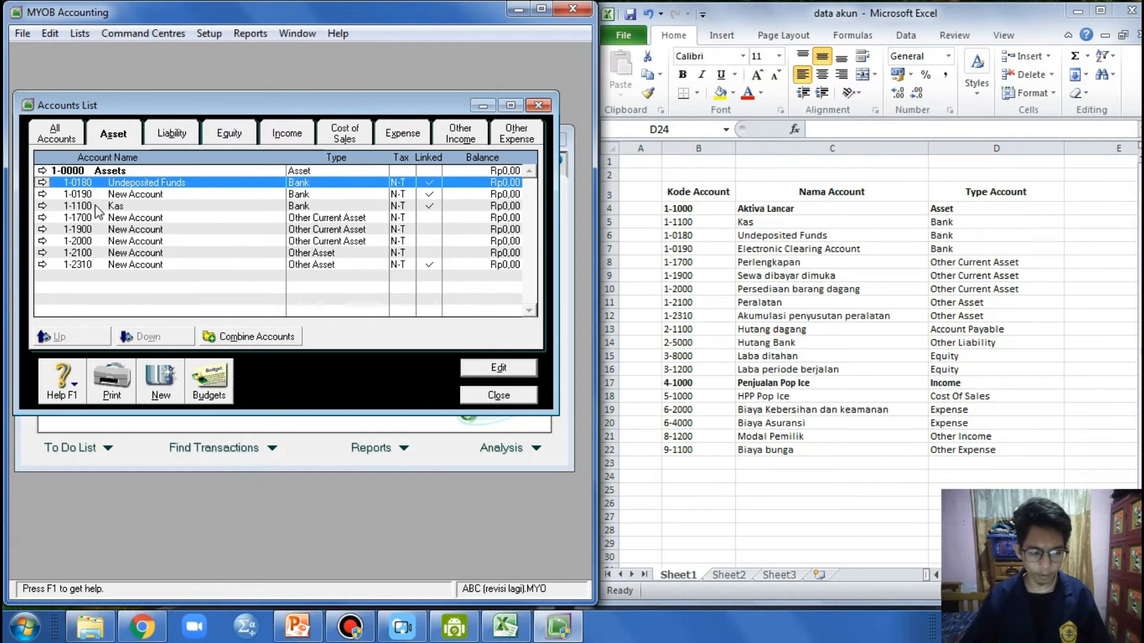
Name the bank-type asset account 1-0190 "Electronic Clearing Account" and save the change
{"action": "left_click", "coordinate": [42, 195]}
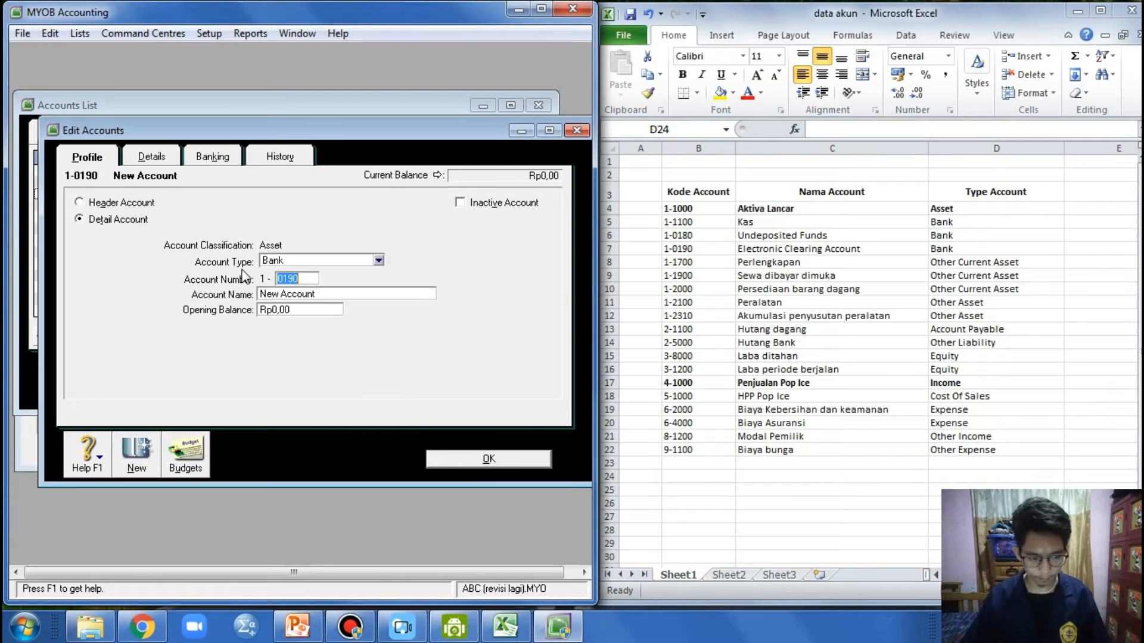
{"action": "left_click", "coordinate": [295, 295]}
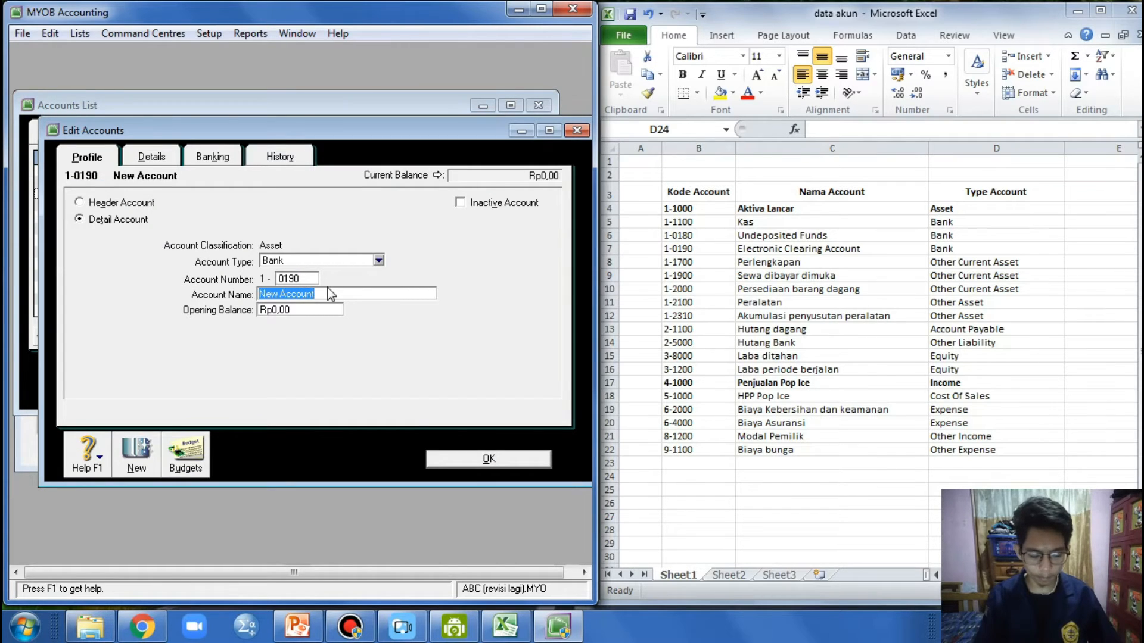
{"action": "type", "text": "Electronic C"}
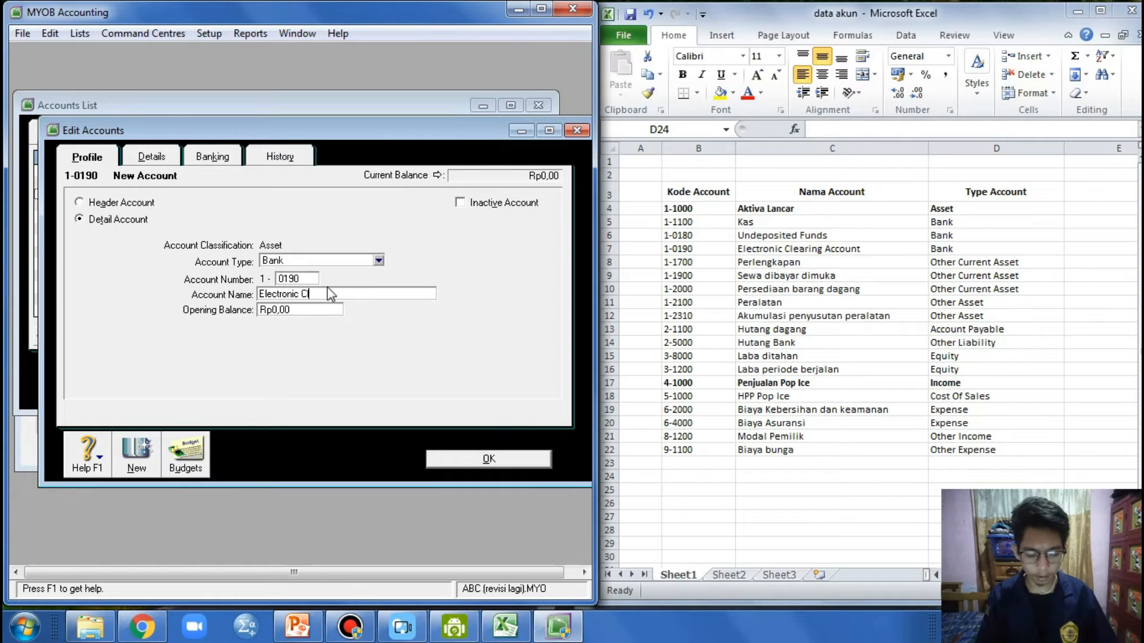
{"action": "type", "text": "learing A"}
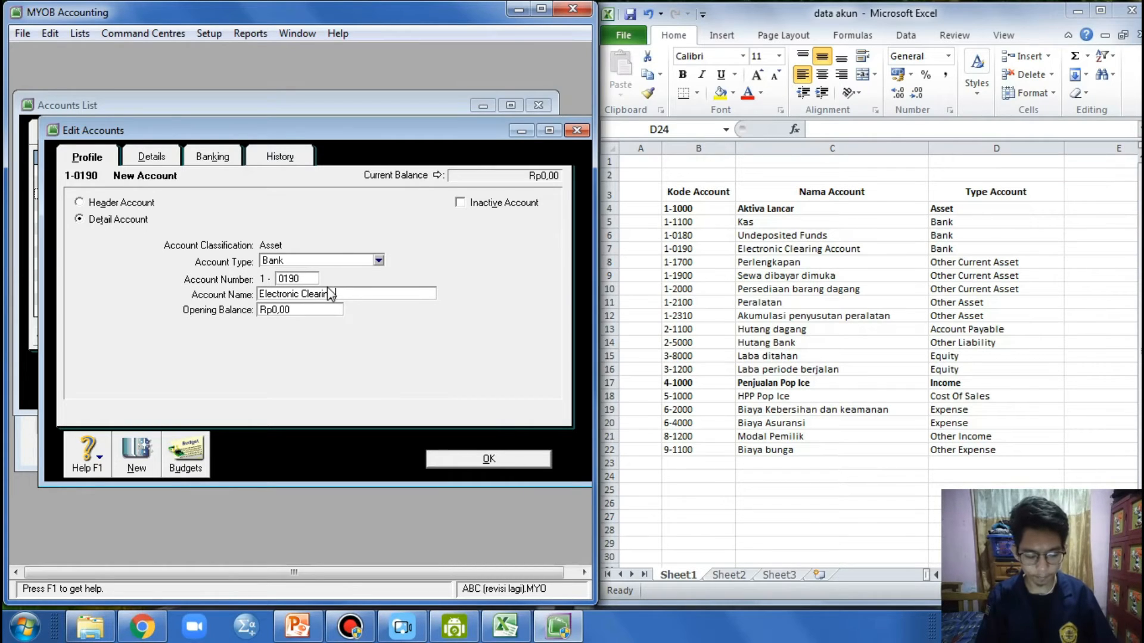
{"action": "type", "text": "Co"}
{"action": "key", "text": "BackSpace"}
{"action": "key", "text": "BackSpace"}
{"action": "type", "text": "ccount"}
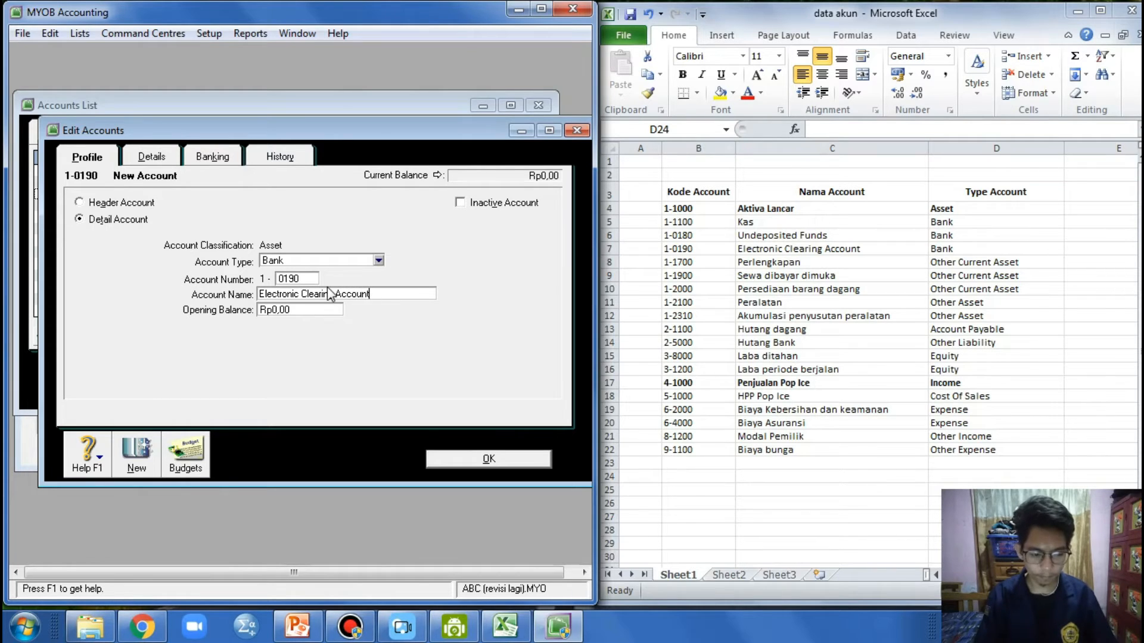
{"action": "left_click", "coordinate": [476, 458]}
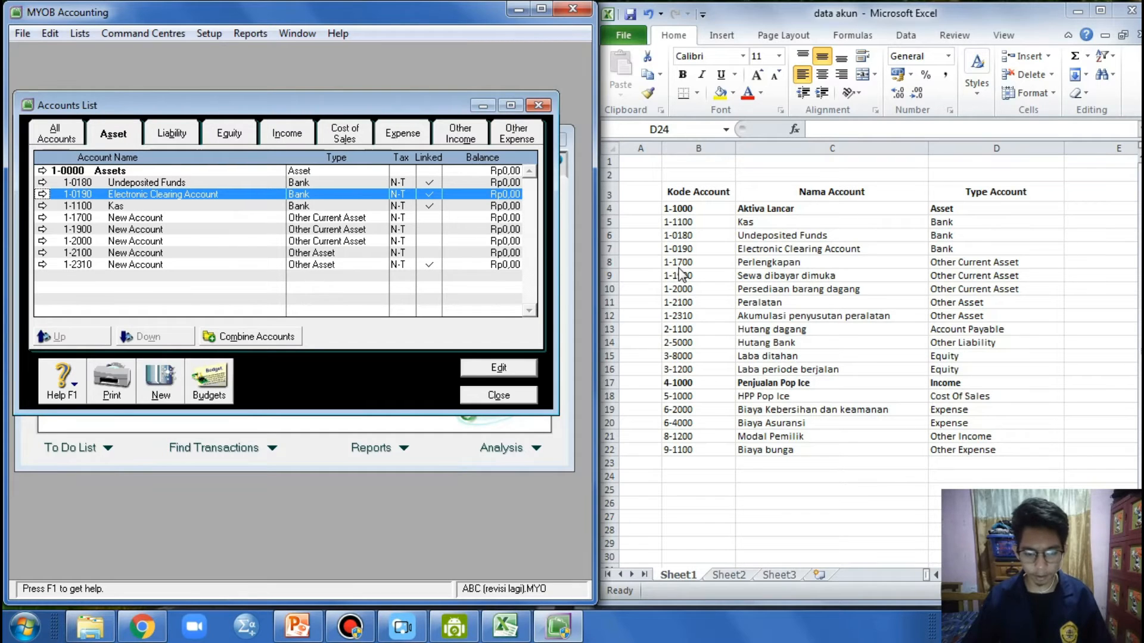
Name the other current asset account 1-1700 "Perlengkapan" and save the change
{"action": "left_click", "coordinate": [41, 218]}
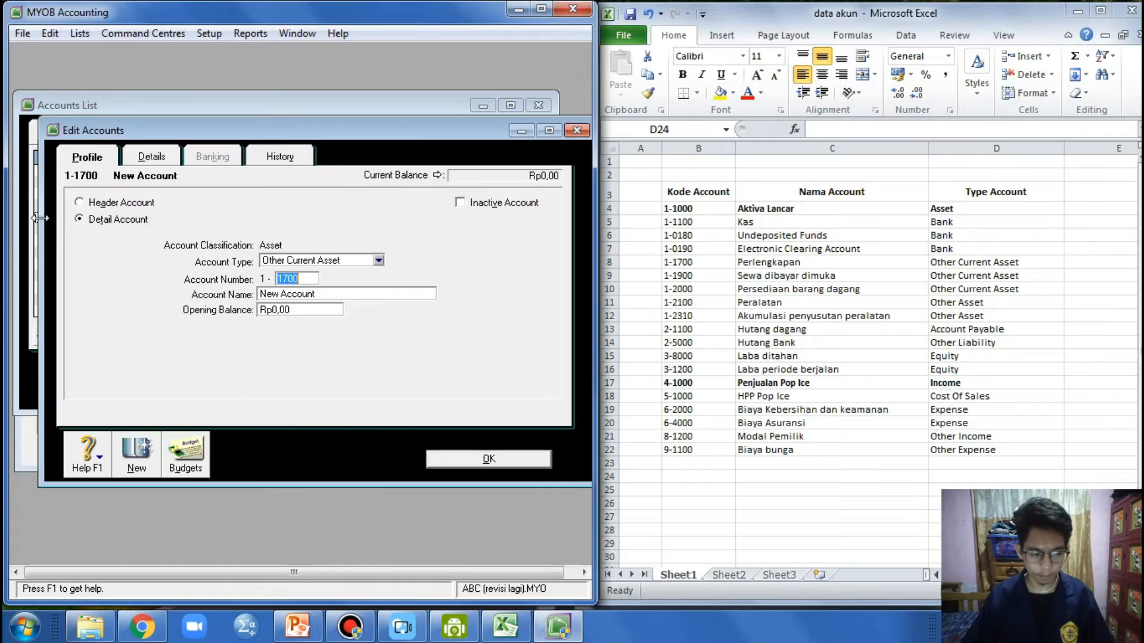
{"action": "left_click", "coordinate": [304, 293]}
{"action": "type", "text": "P"}
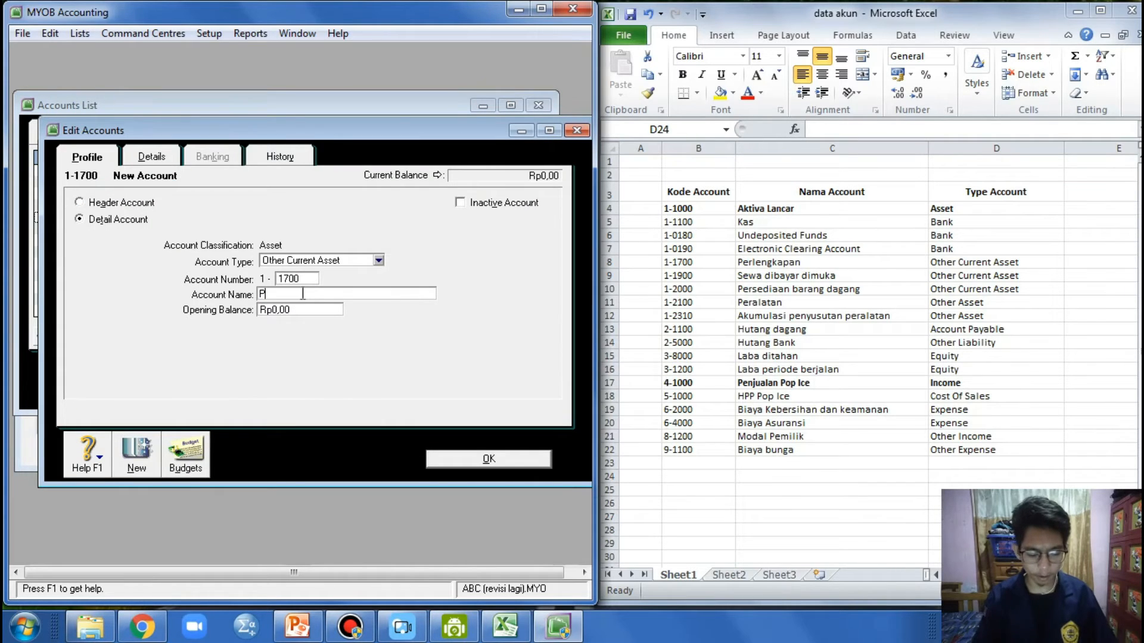
{"action": "type", "text": "erlengkapan"}
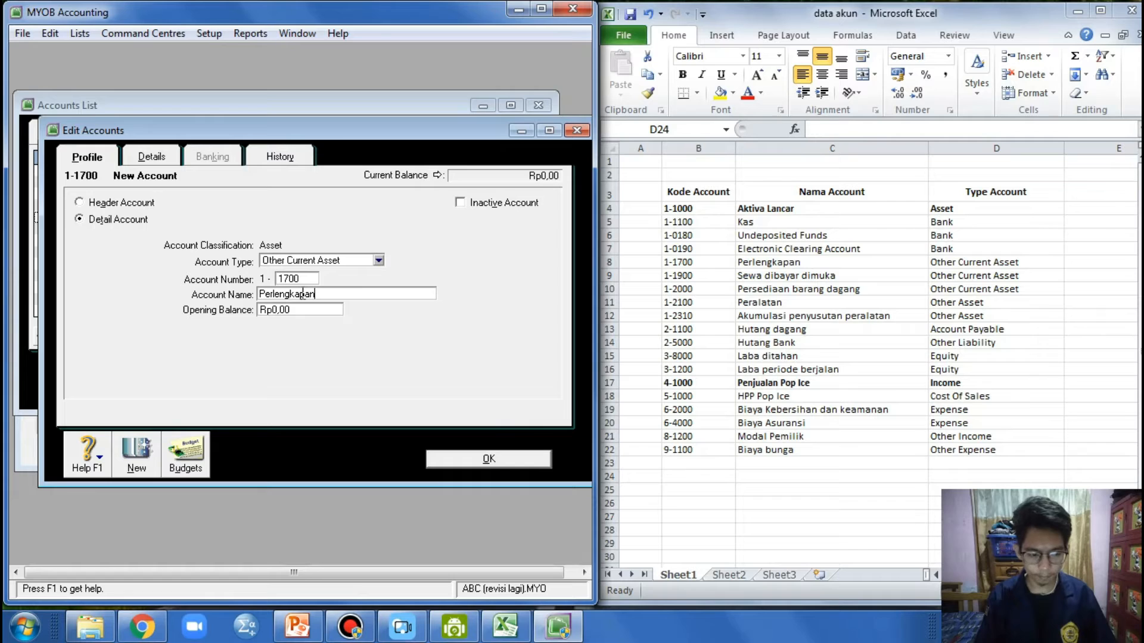
{"action": "left_click", "coordinate": [455, 459]}
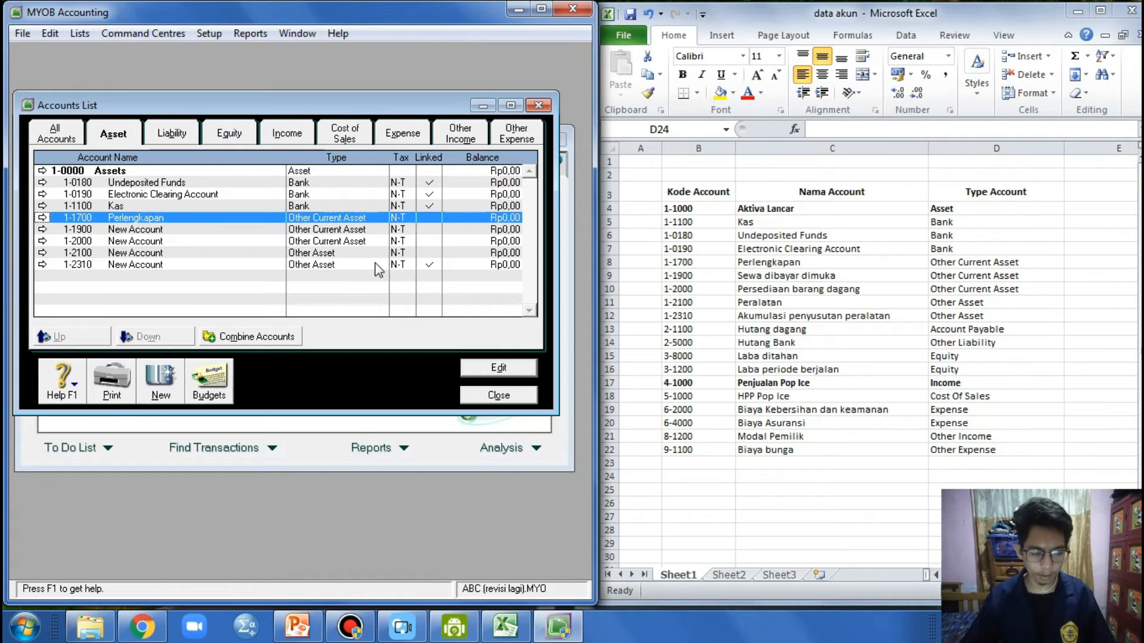
Name the other current asset account 1-1900 "Sewa dibayar dimuka" and save the change
{"action": "left_click", "coordinate": [42, 230]}
{"action": "left_click", "coordinate": [287, 292]}
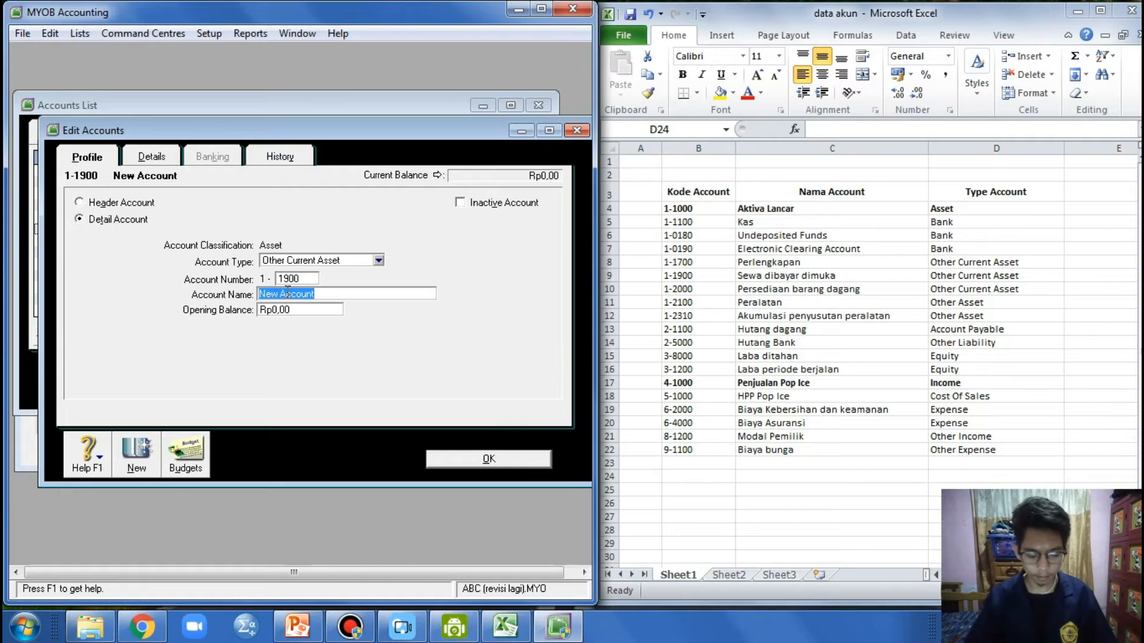
{"action": "type", "text": "Pe"}
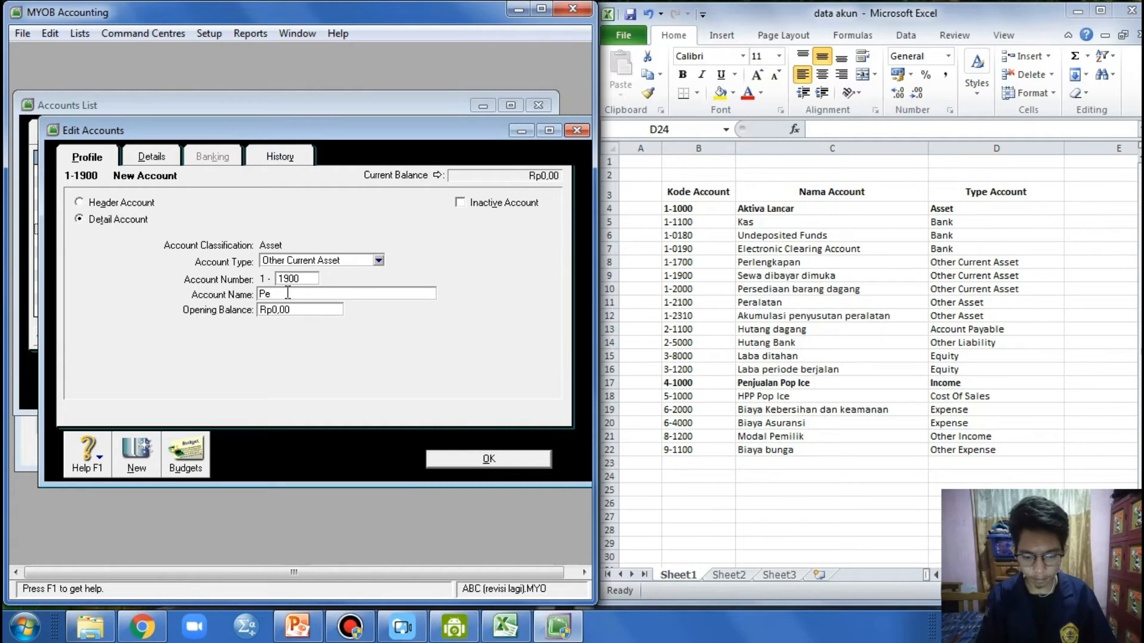
{"action": "type", "text": "wa diba"}
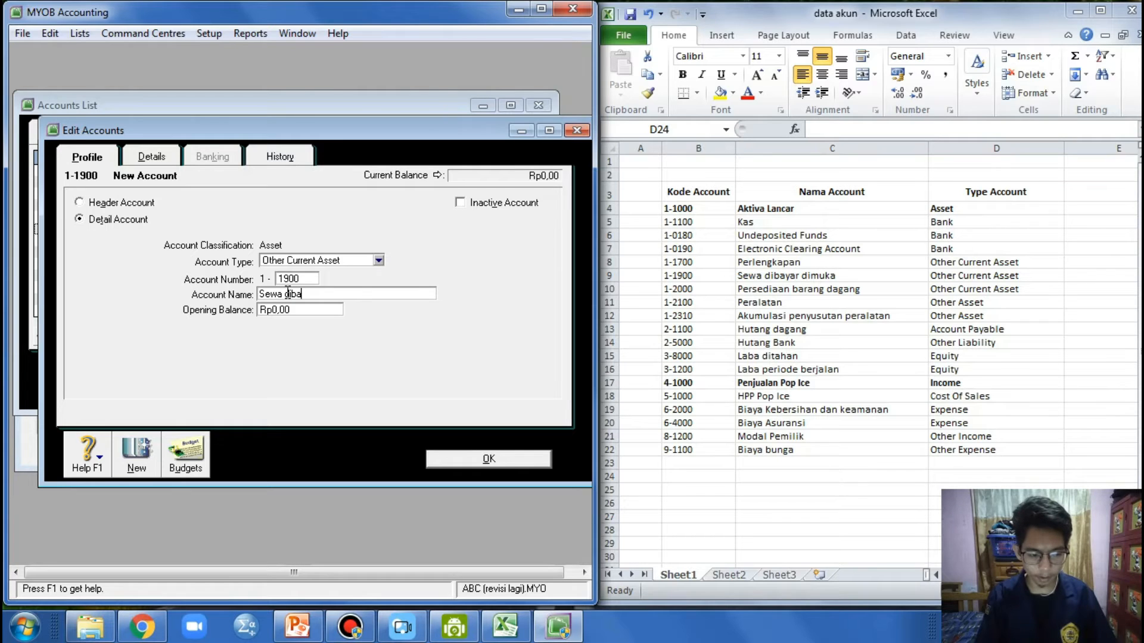
{"action": "type", "text": "ya"}
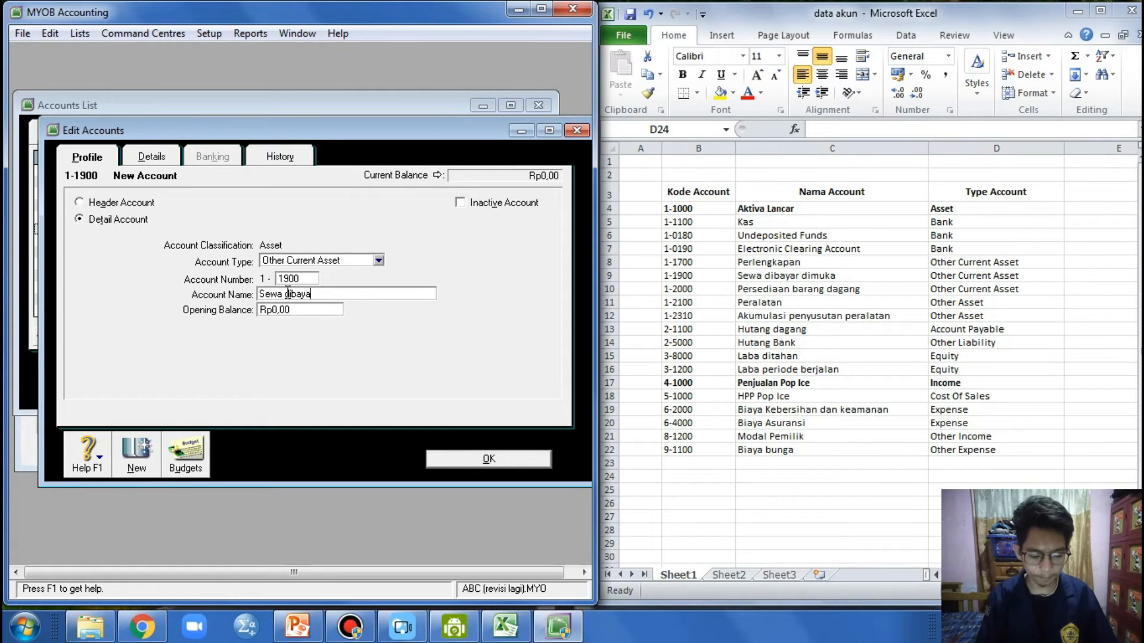
{"action": "type", "text": "r dimuka"}
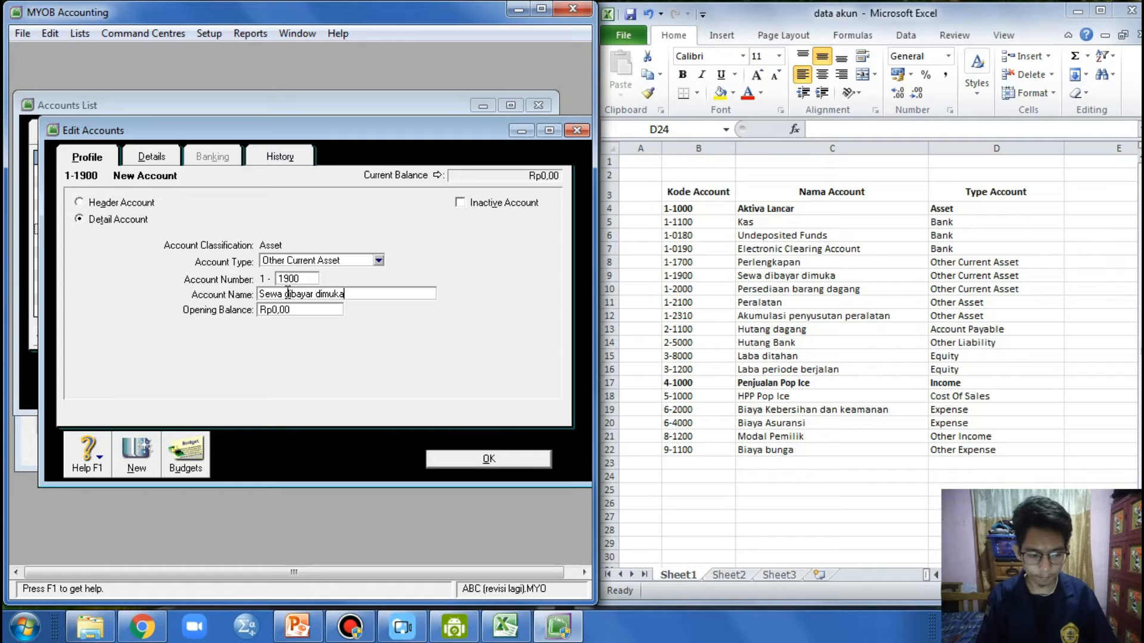
{"action": "left_click", "coordinate": [489, 459]}
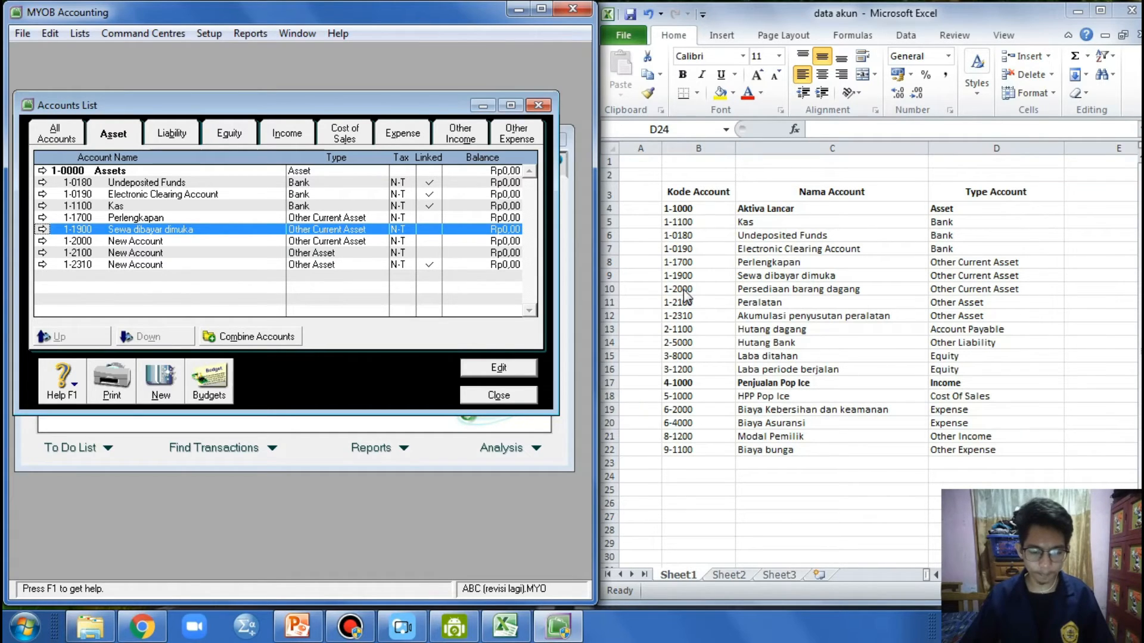
Name the other current asset account 1-2000 "Persediaan barang dagang" and save the change
{"action": "left_click", "coordinate": [43, 240]}
{"action": "left_click", "coordinate": [306, 293]}
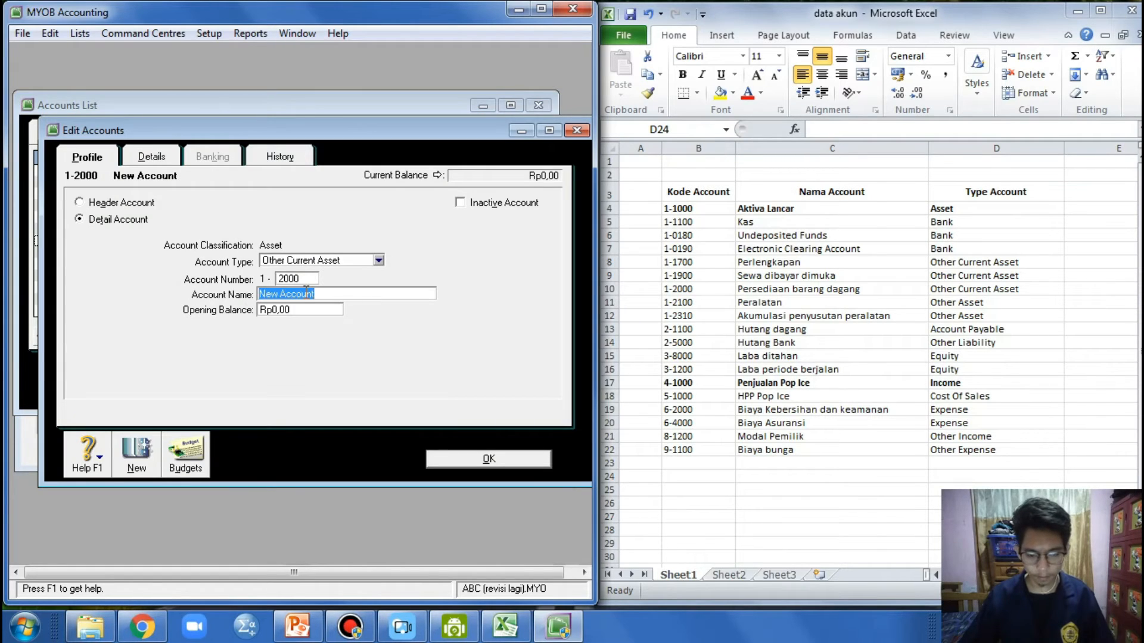
{"action": "type", "text": "Persediaan barnang dagang"}
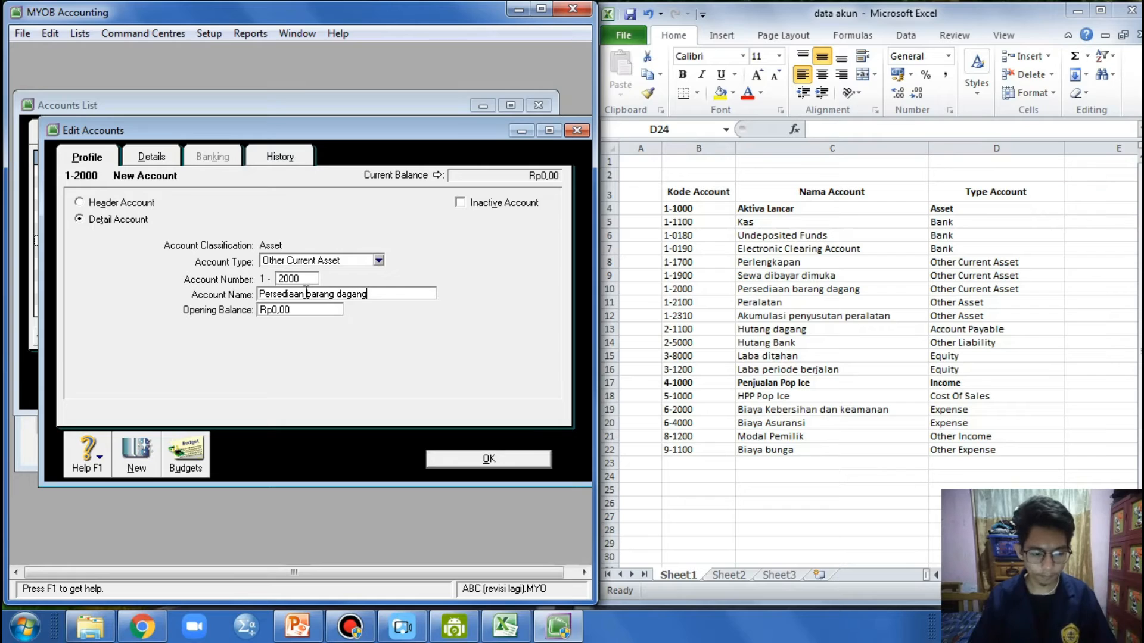
{"action": "left_click", "coordinate": [460, 457]}
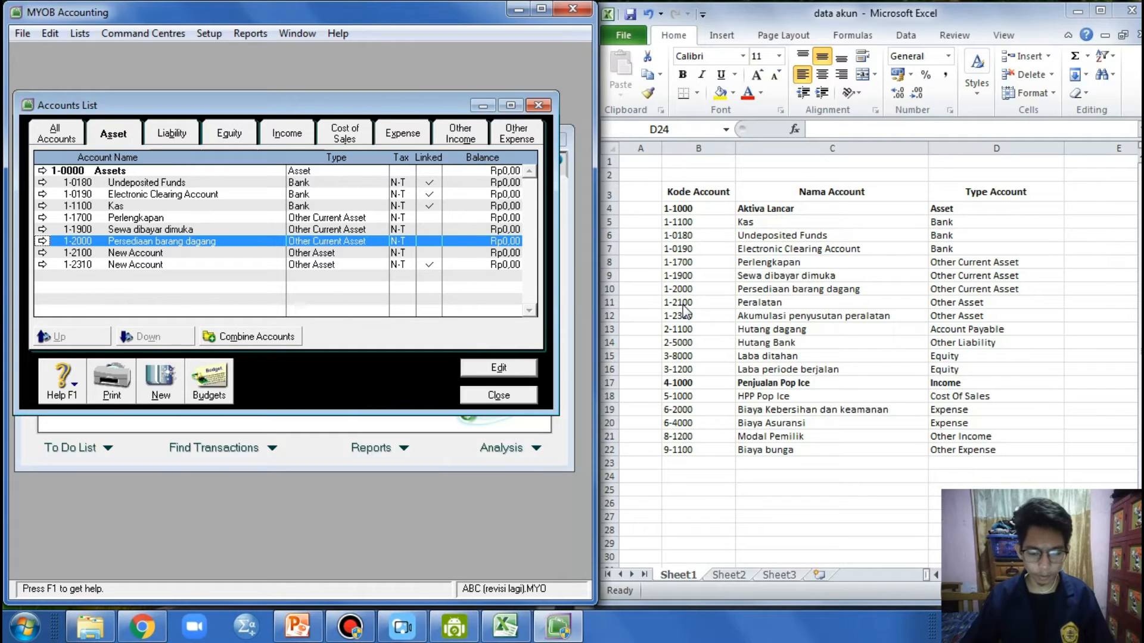
Name the other asset account 1-2100 "Peralatan" and save the change
{"action": "left_click", "coordinate": [43, 253]}
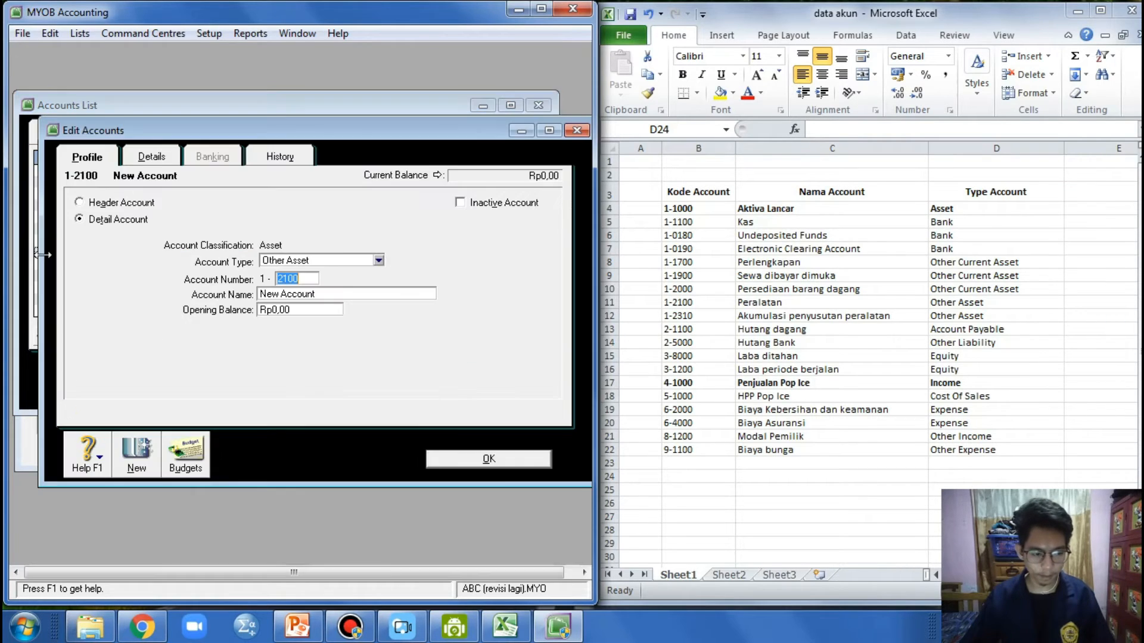
{"action": "left_click", "coordinate": [316, 295]}
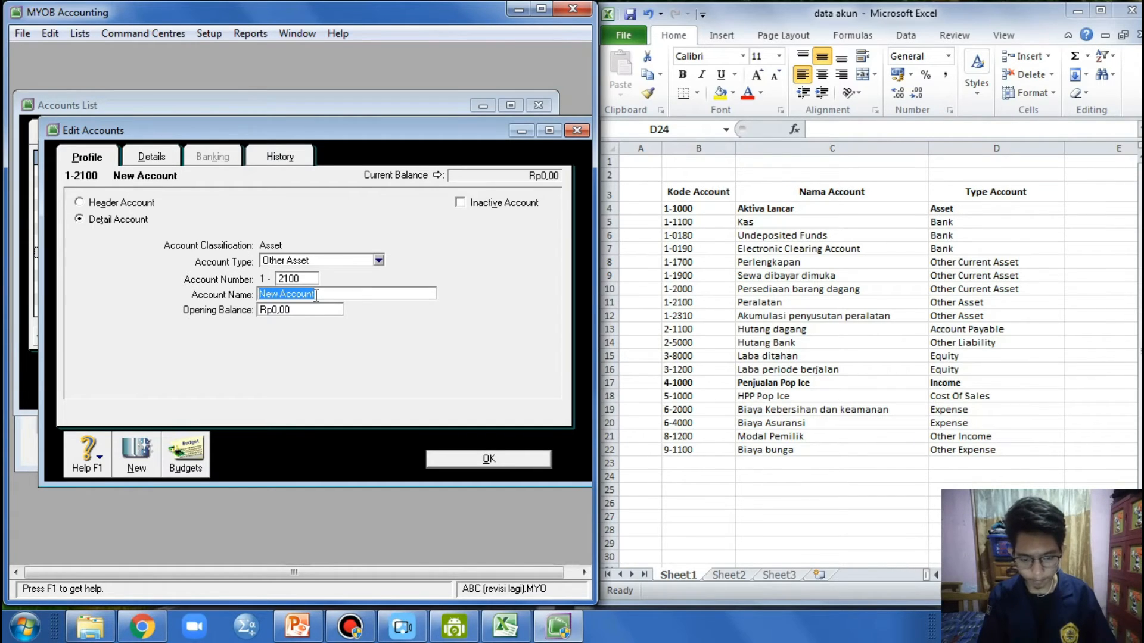
{"action": "type", "text": "Peralatan"}
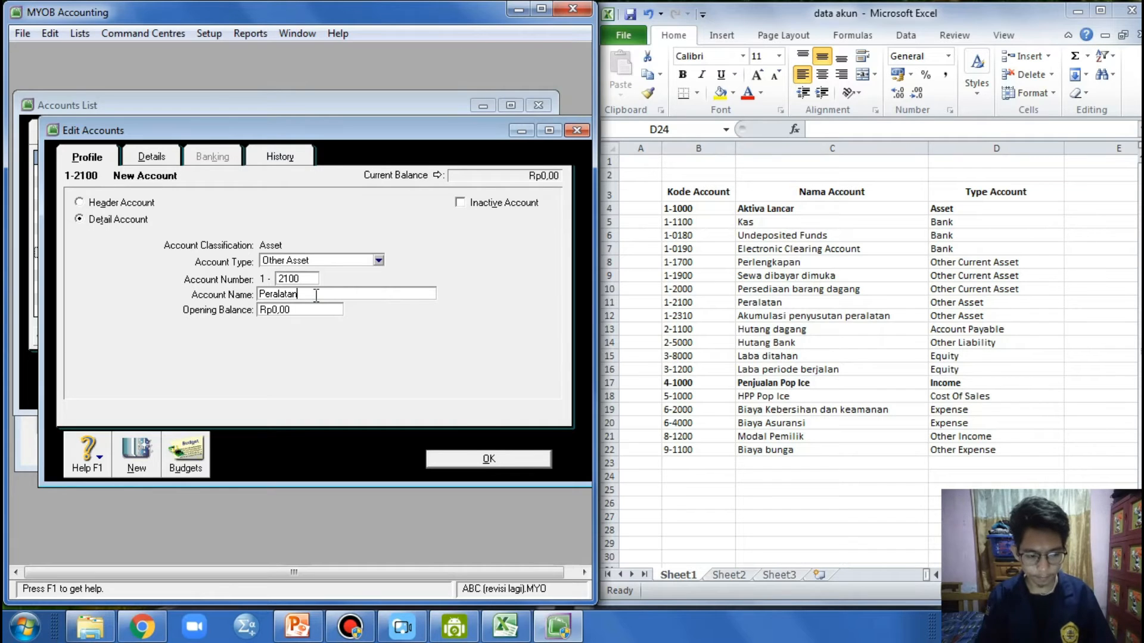
{"action": "left_click", "coordinate": [486, 458]}
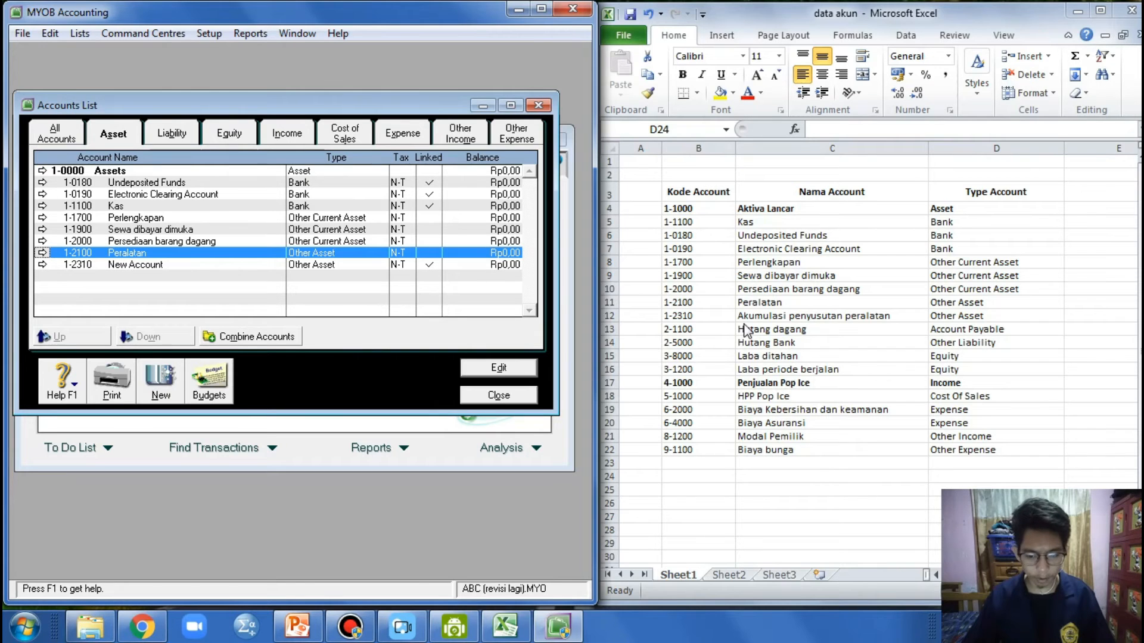
Name the other asset account 1-2310 "Akumulasi penyusutan peralatan" and save the change
{"action": "left_click", "coordinate": [42, 264]}
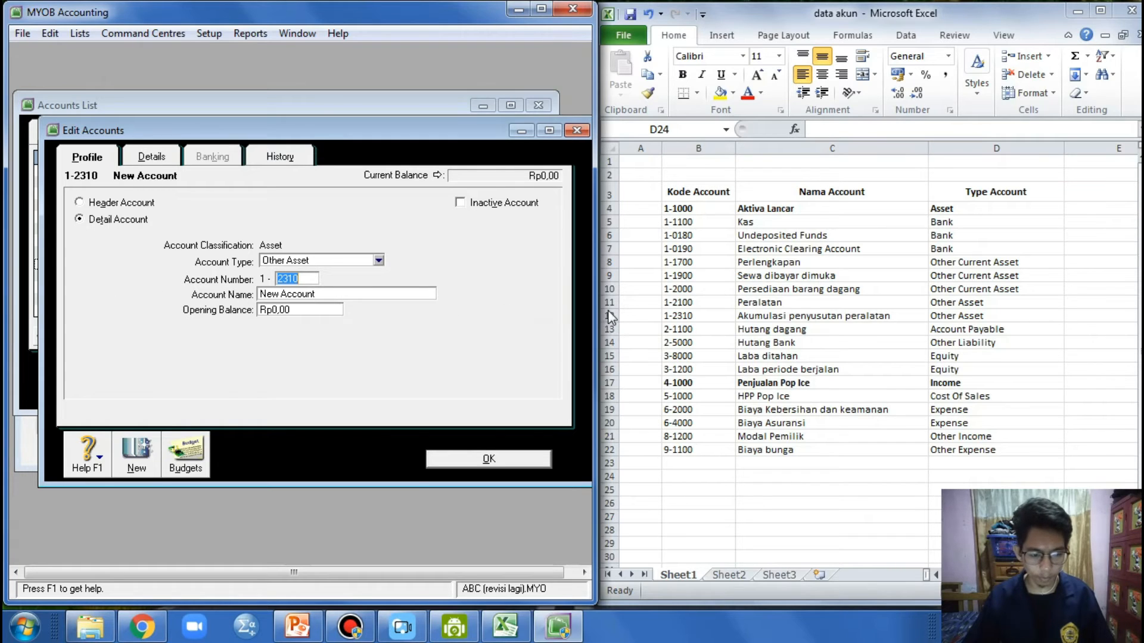
{"action": "left_click", "coordinate": [328, 292]}
{"action": "type", "text": "Akumulasi"}
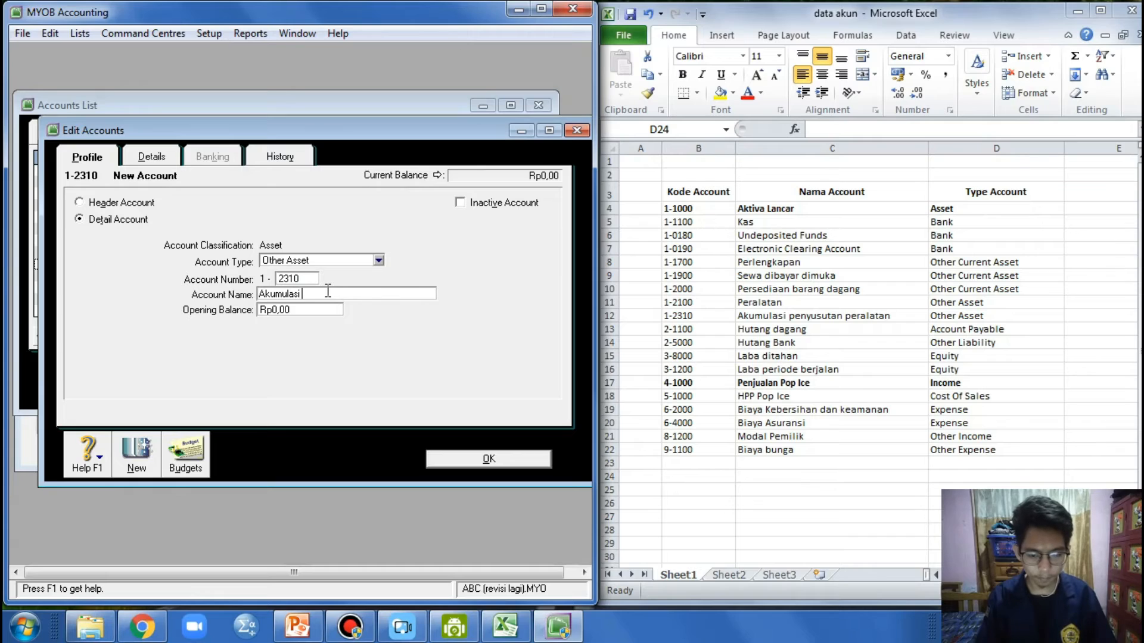
{"action": "type", "text": "peny"}
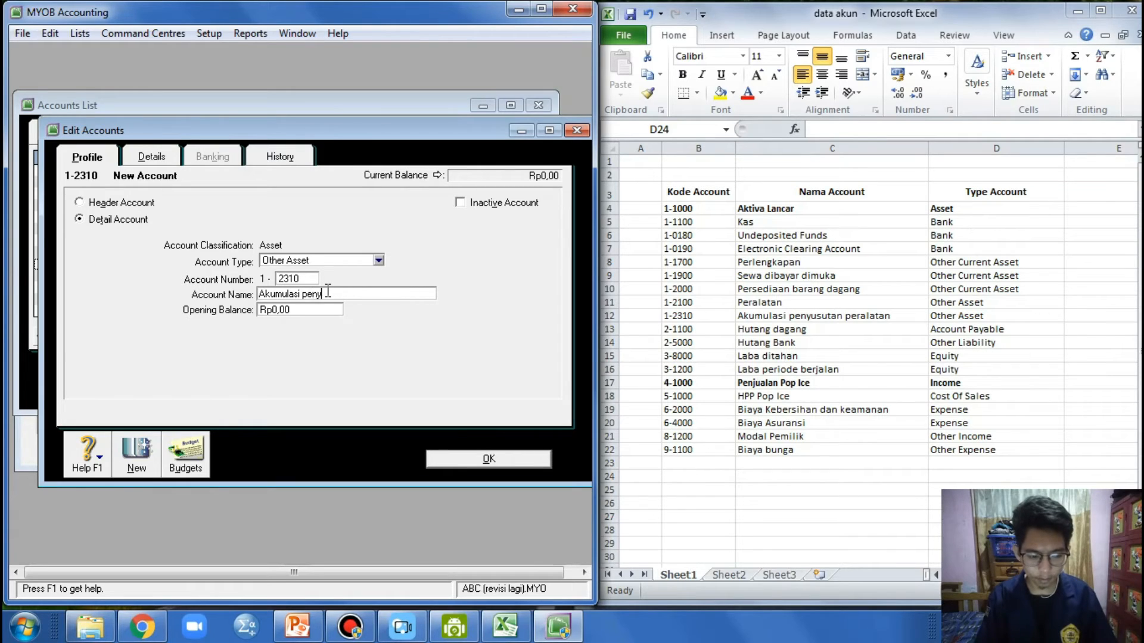
{"action": "type", "text": "usutan peralatan"}
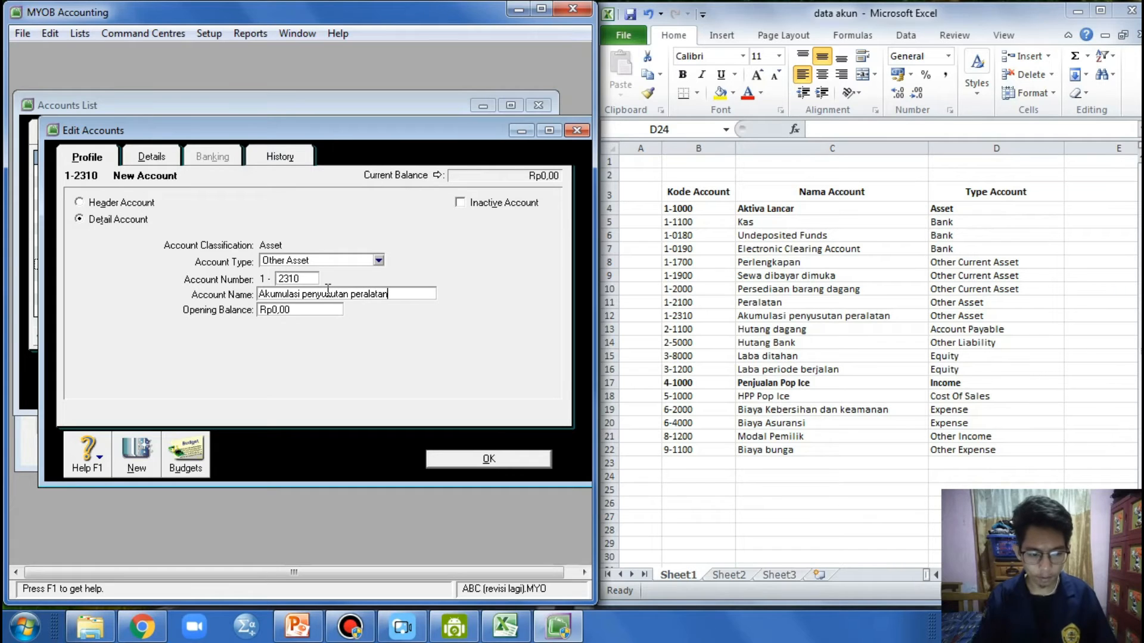
{"action": "left_click", "coordinate": [452, 459]}
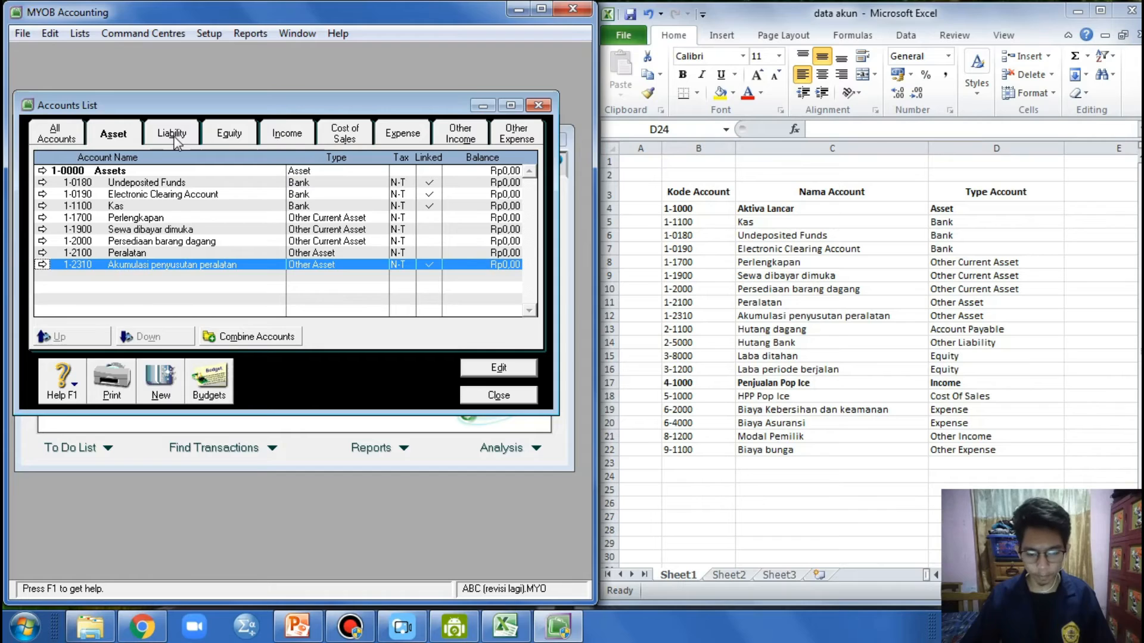
Among the liabilities, name the accounts payable account 2-1100 "Hutang dagang" and save the change
{"action": "left_click", "coordinate": [173, 135]}
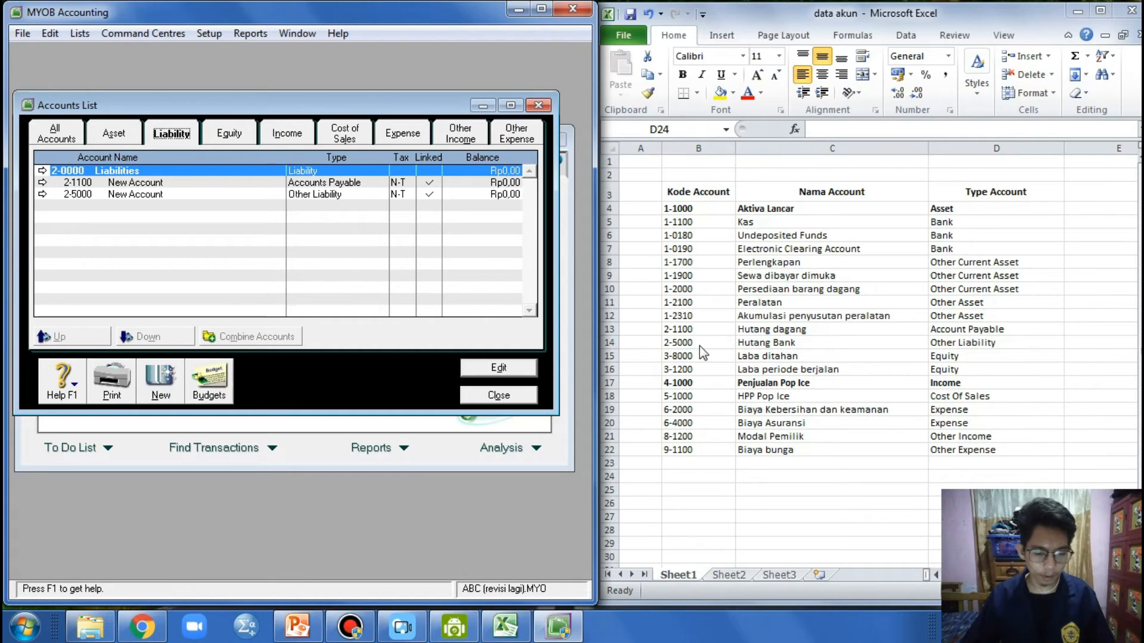
{"action": "left_click", "coordinate": [42, 183]}
{"action": "left_click", "coordinate": [296, 294]}
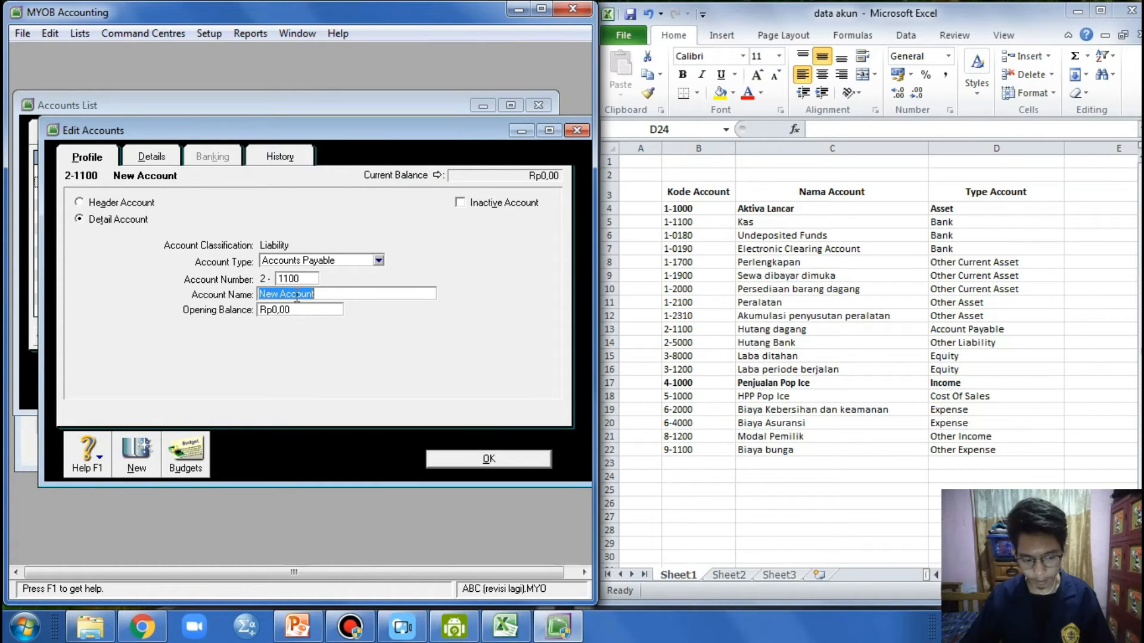
{"action": "type", "text": "H"}
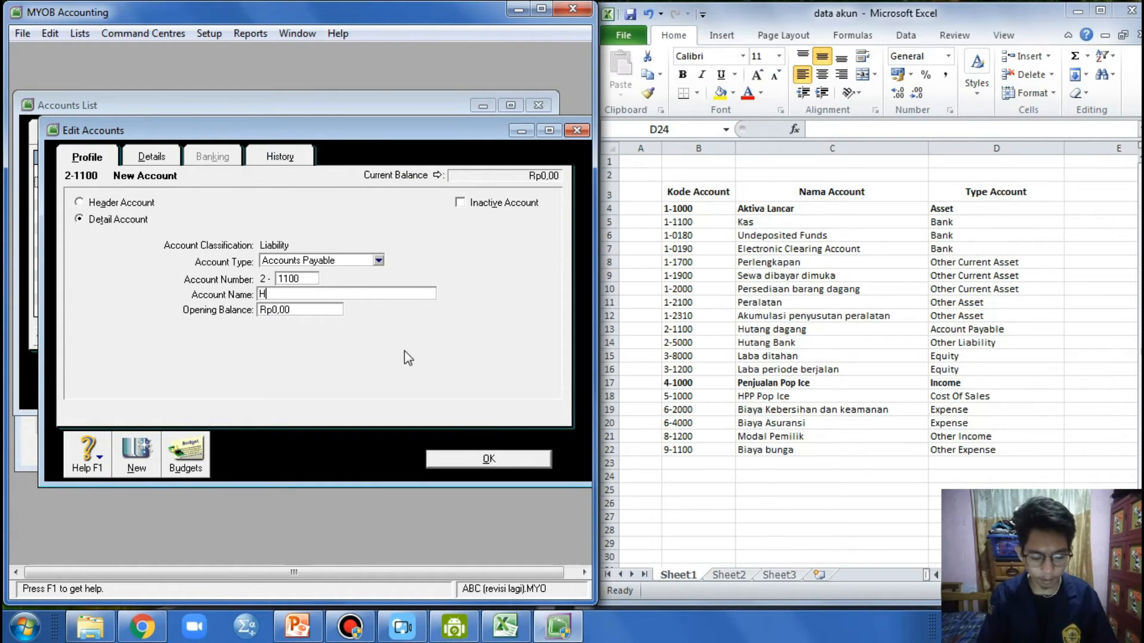
{"action": "type", "text": "utang dagang"}
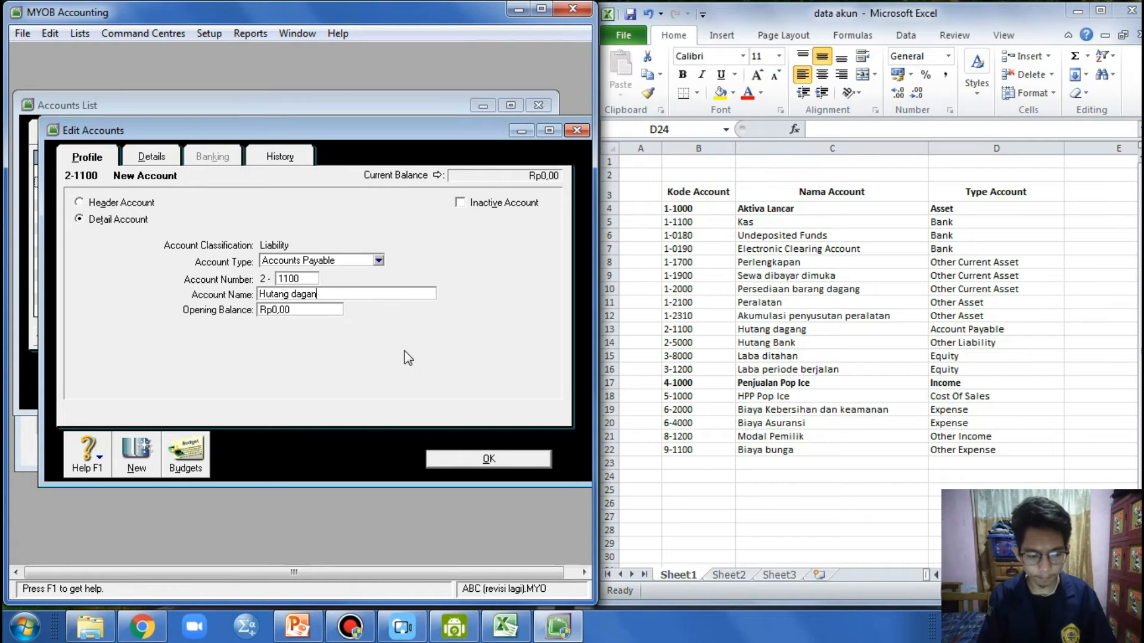
{"action": "left_click", "coordinate": [451, 460]}
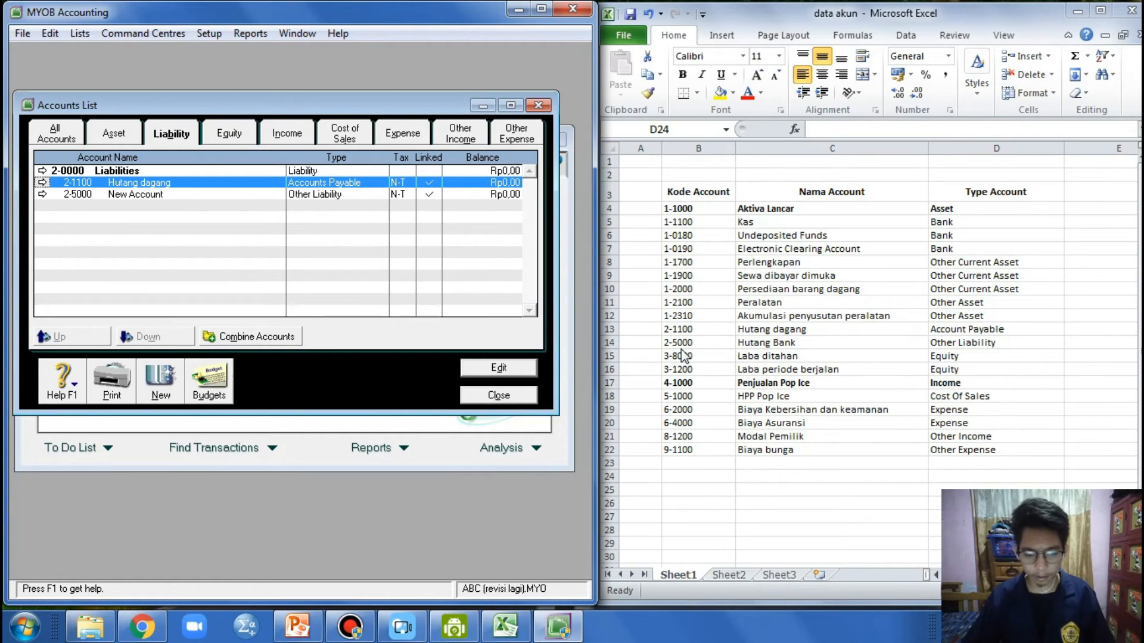
Name the other liability account 2-5000 "Hutang bank" and save the change
{"action": "left_click", "coordinate": [43, 194]}
{"action": "left_click", "coordinate": [304, 291]}
{"action": "type", "text": "Hutang ban"}
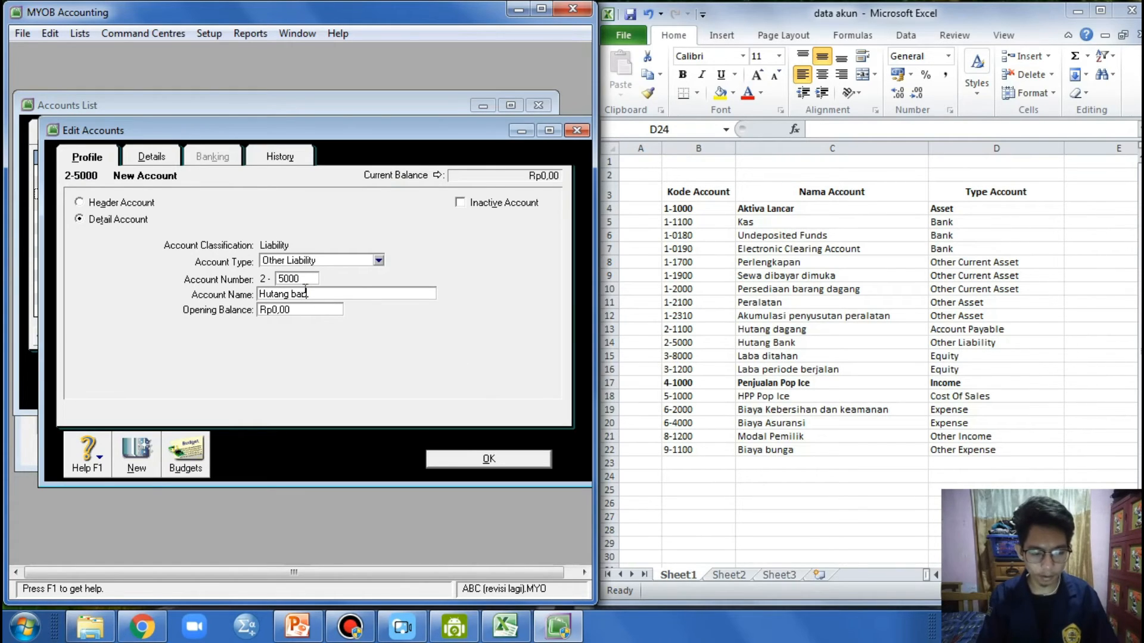
{"action": "left_click", "coordinate": [469, 460]}
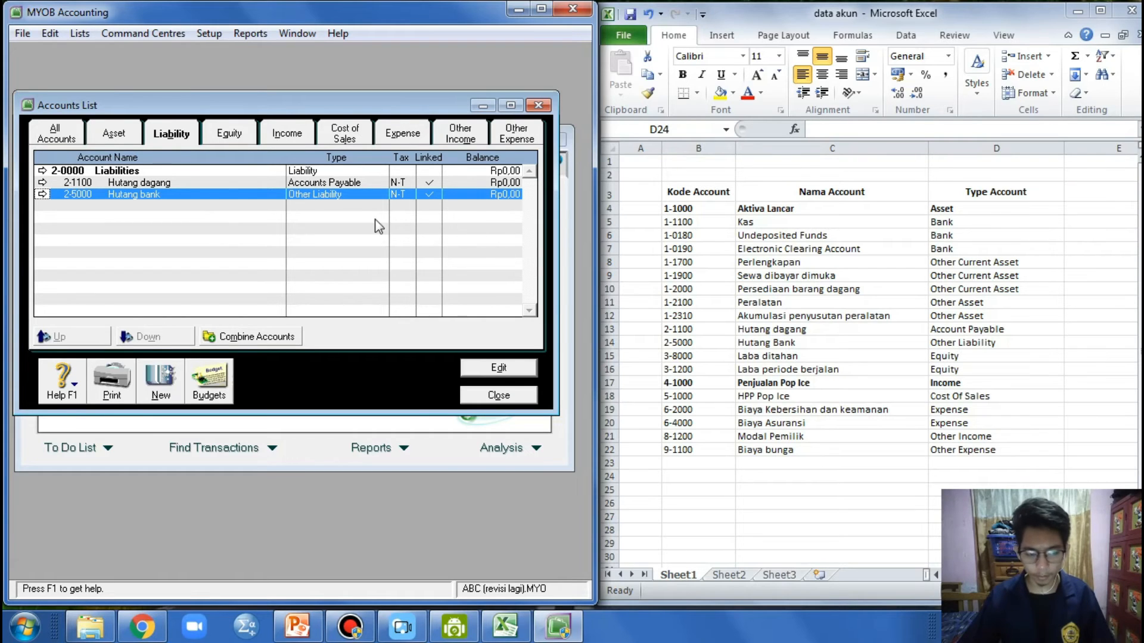
Among the equity accounts, name account 3-8000 "Laba ditahan" and save the change
{"action": "left_click", "coordinate": [234, 138]}
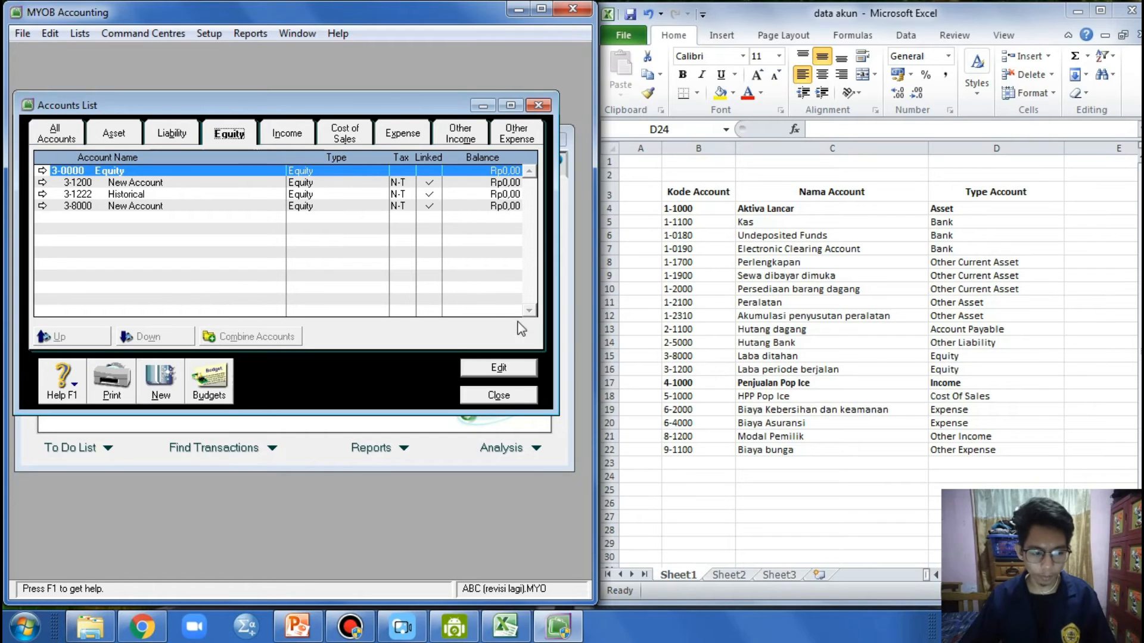
{"action": "left_click", "coordinate": [42, 206]}
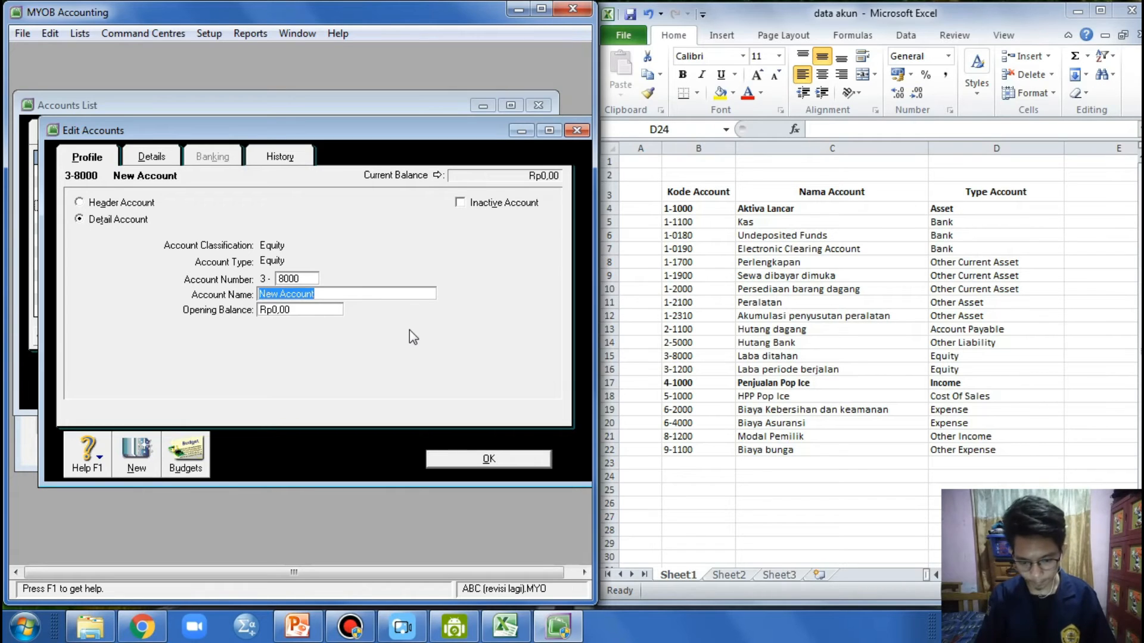
{"action": "type", "text": "Laba "}
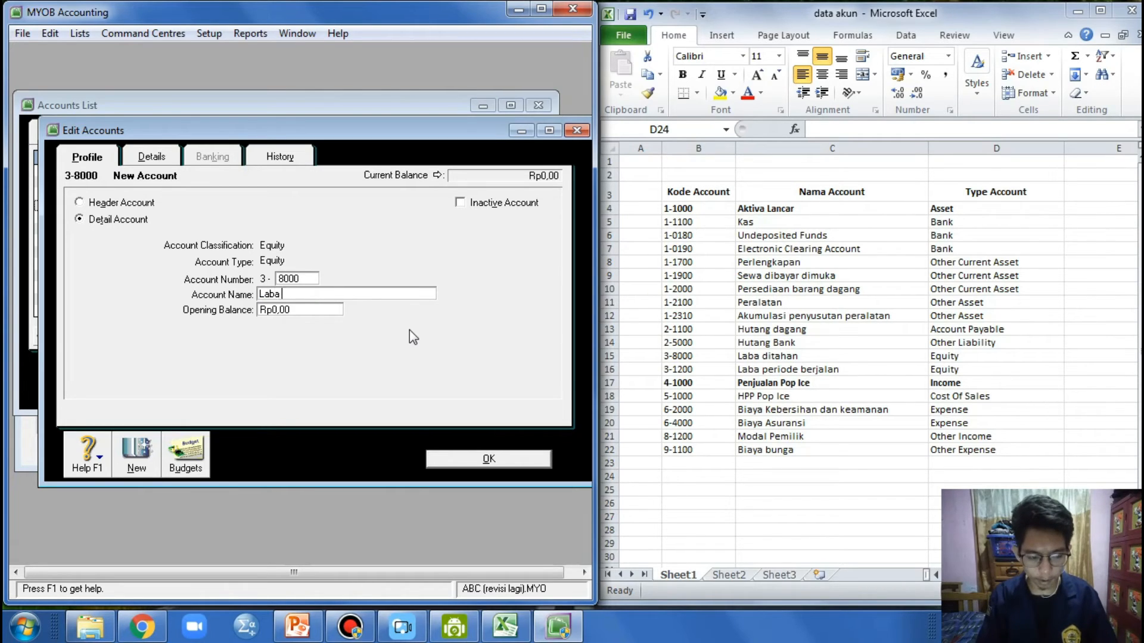
{"action": "type", "text": "ditahan"}
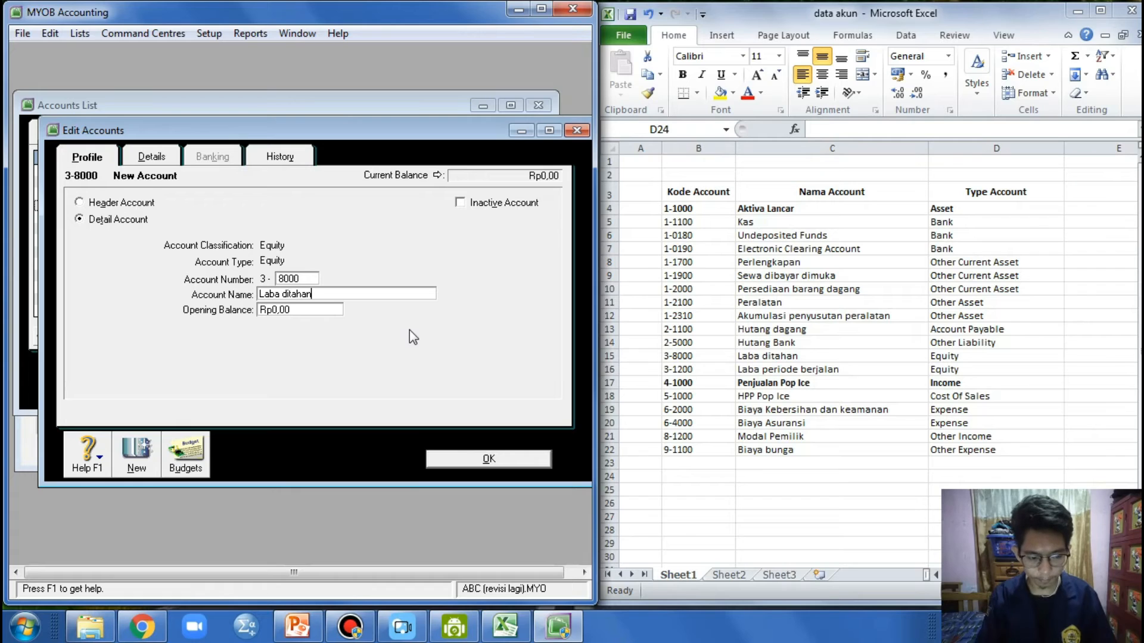
{"action": "left_click", "coordinate": [445, 458]}
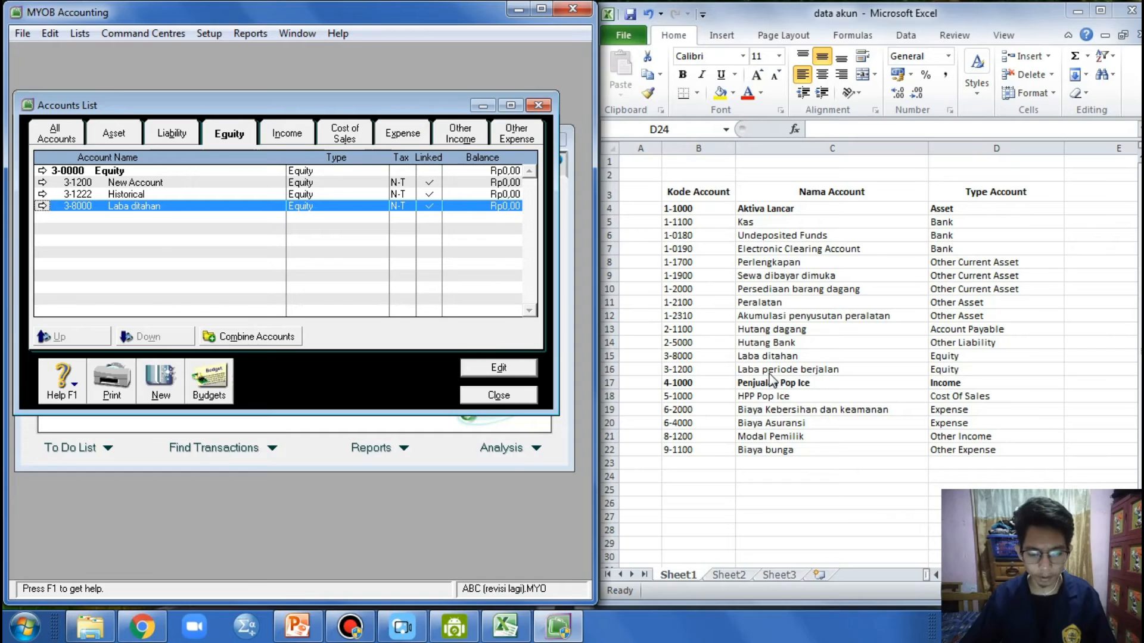
Name the equity account 3-1200 "Laba periode berjalan" and save the change
{"action": "left_click", "coordinate": [42, 182]}
{"action": "left_click", "coordinate": [309, 296]}
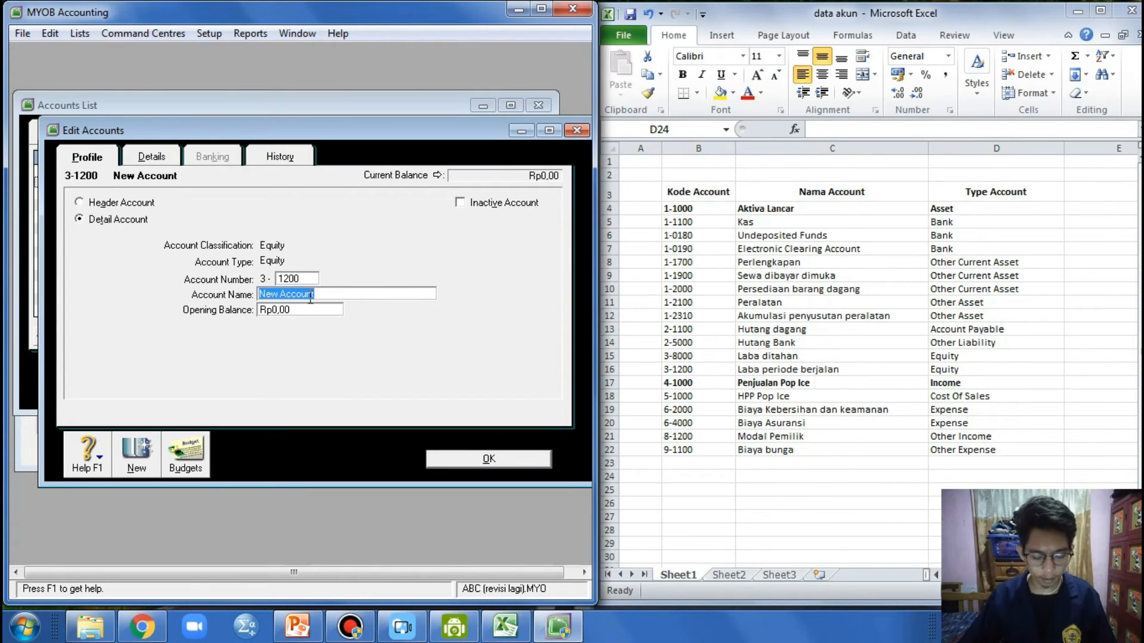
{"action": "type", "text": "Laba per"}
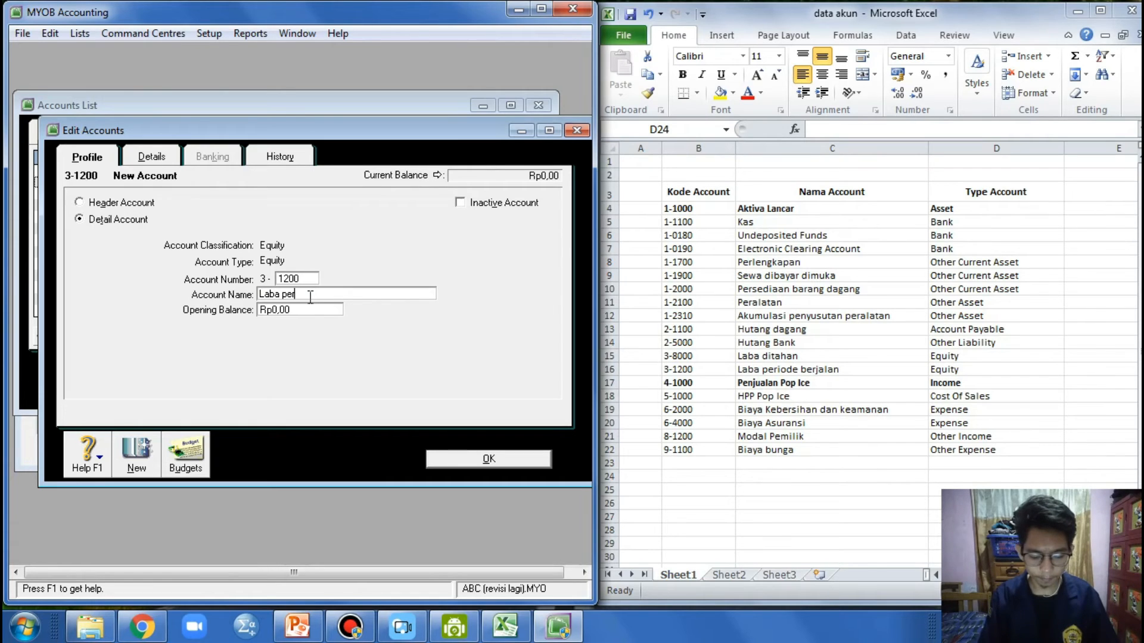
{"action": "type", "text": "iode berjalan"}
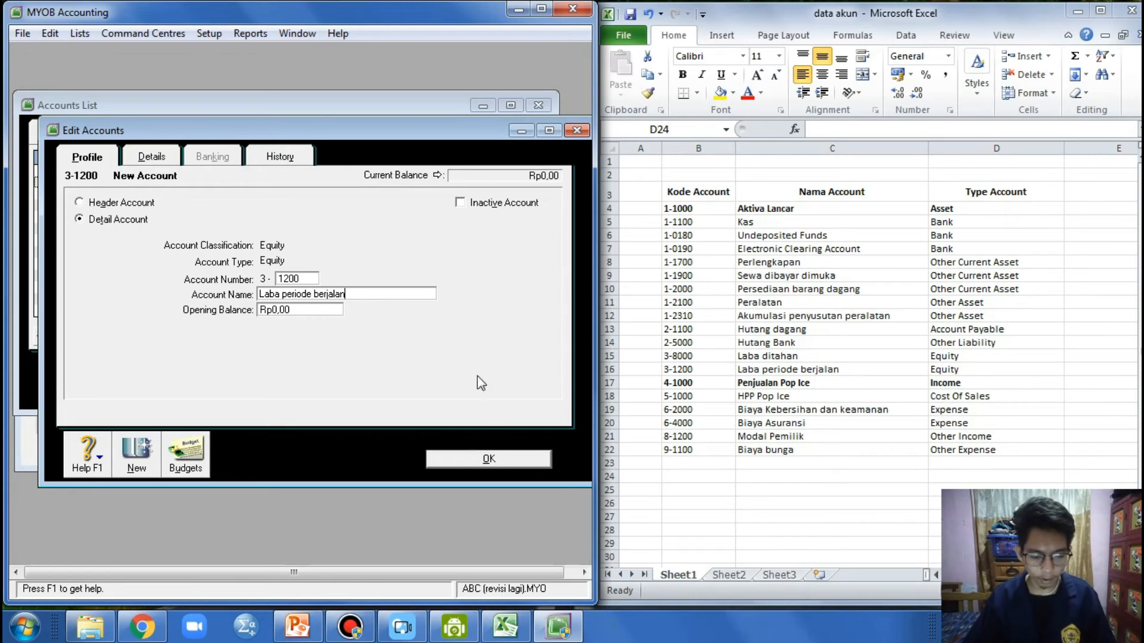
{"action": "left_click", "coordinate": [489, 459]}
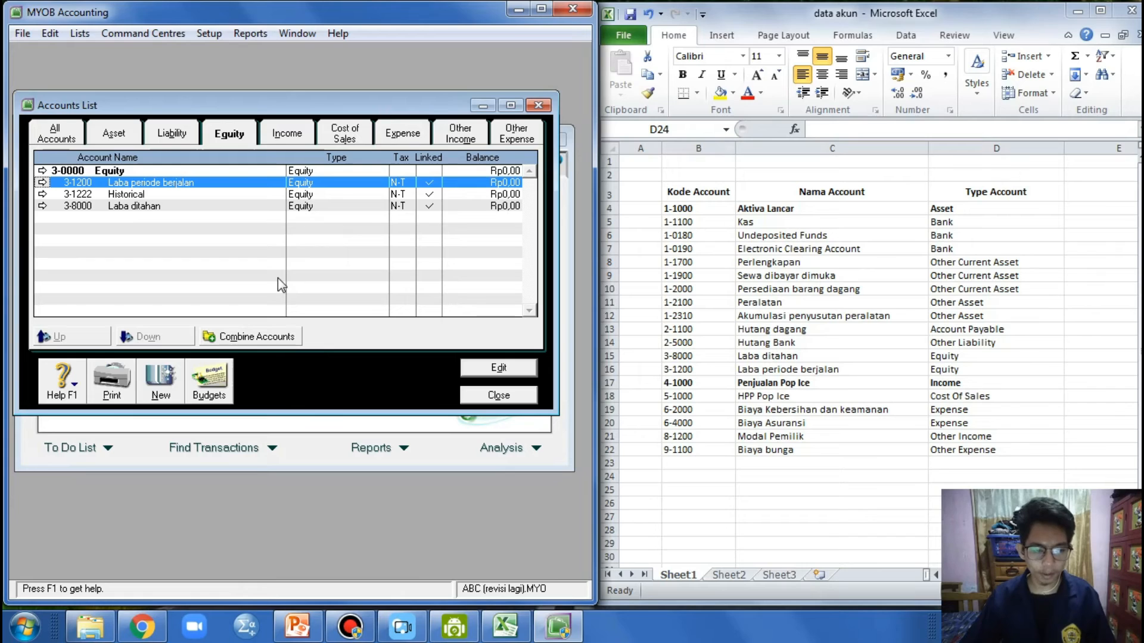
Name the income account 4-1000 "Penjualan pop ice" and save the change
{"action": "left_click", "coordinate": [288, 138]}
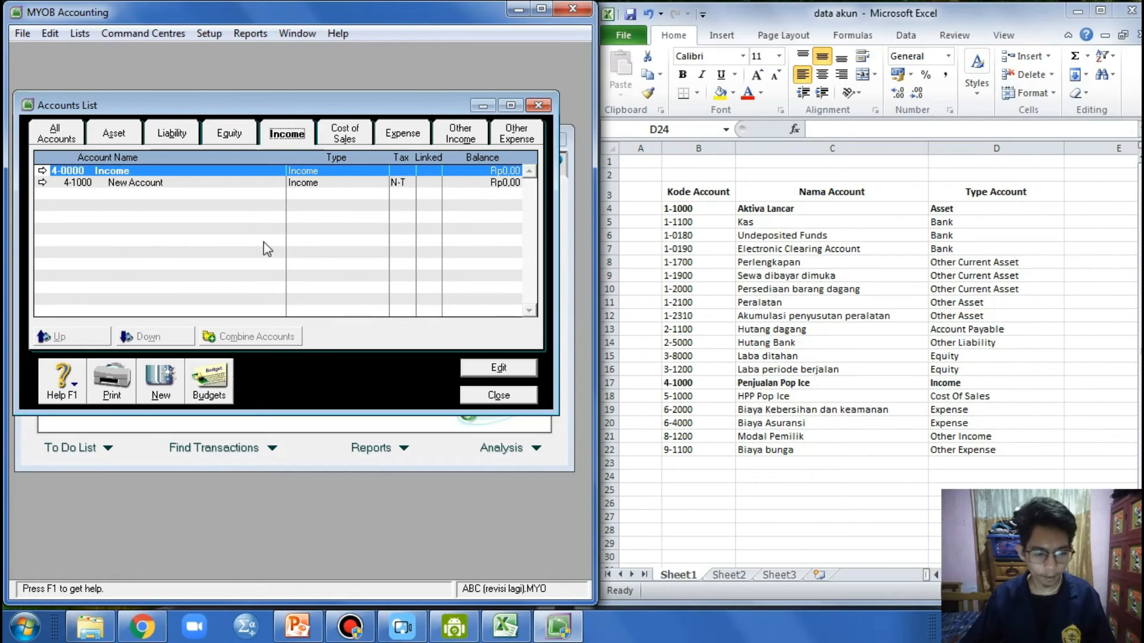
{"action": "left_click", "coordinate": [42, 183]}
{"action": "left_click", "coordinate": [282, 294]}
{"action": "type", "text": "P"}
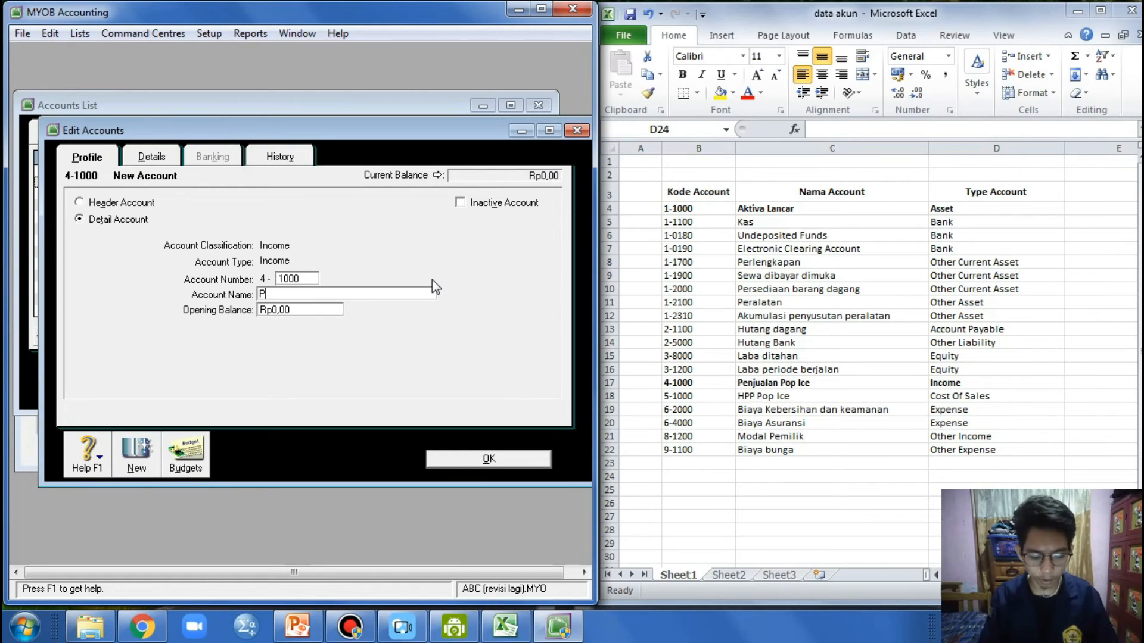
{"action": "type", "text": "enjualan "}
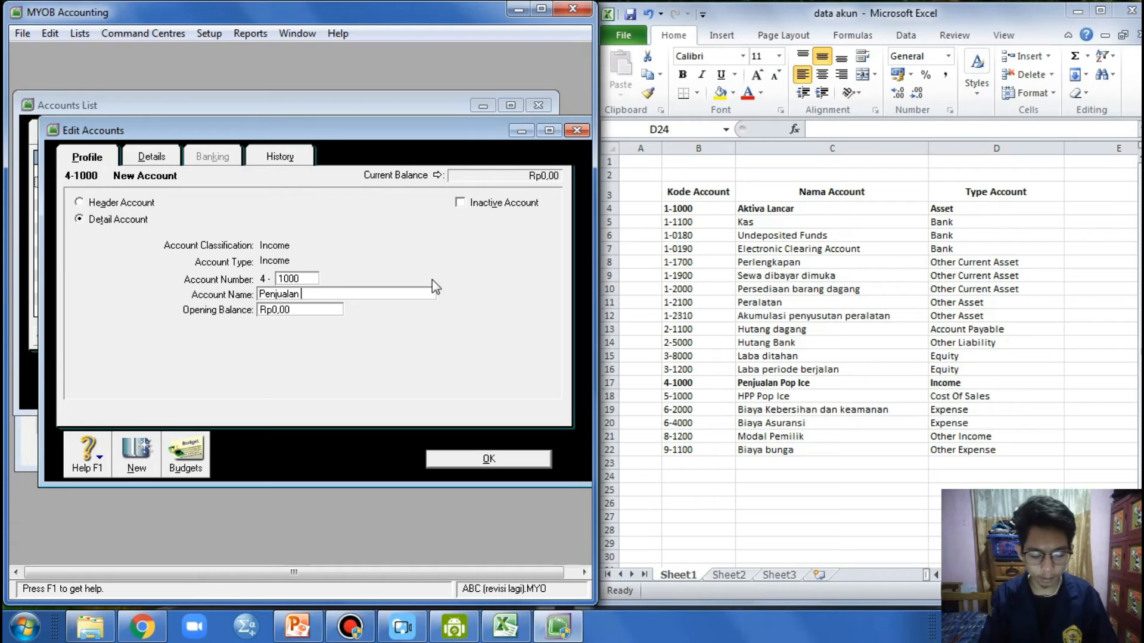
{"action": "type", "text": "pop ice"}
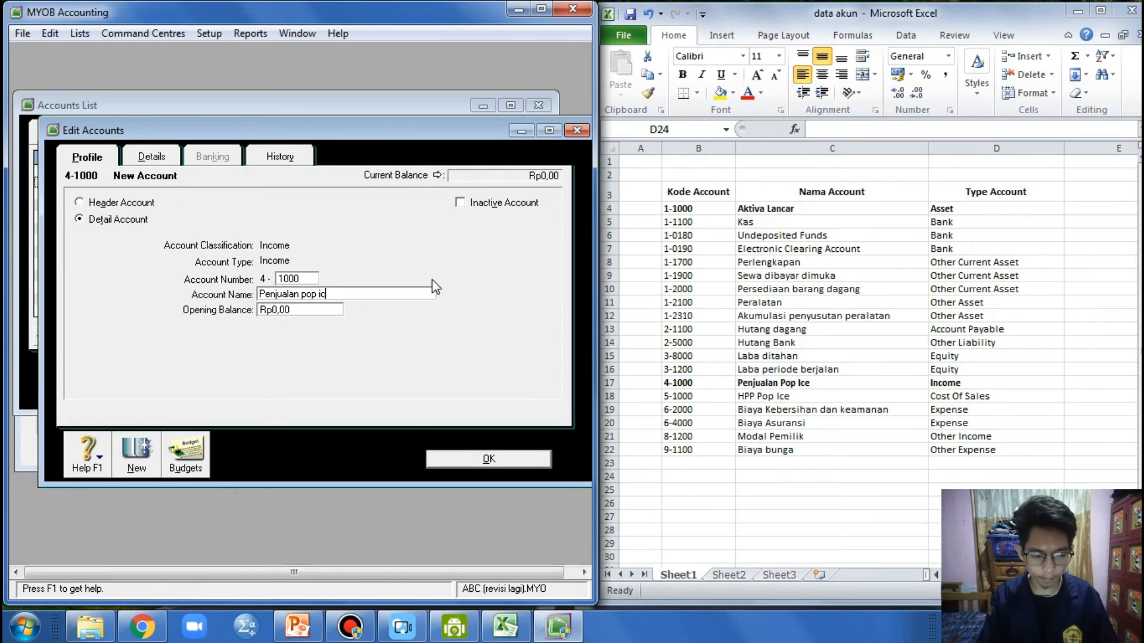
{"action": "left_click", "coordinate": [487, 459]}
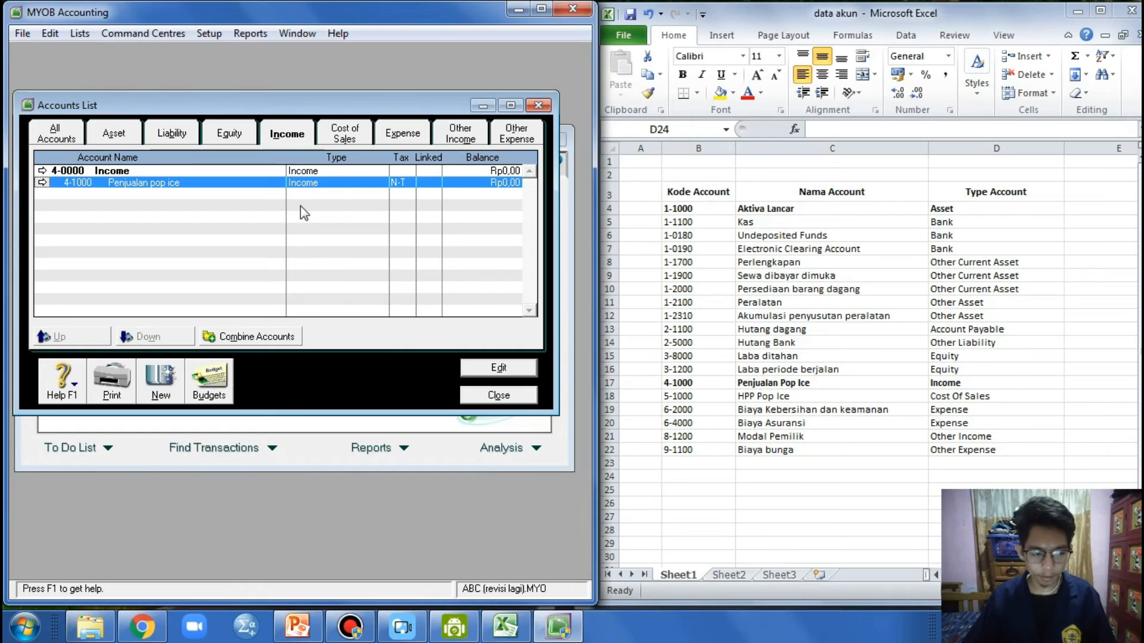
Name the cost of sales account 5-1000 "HPP Pop Ice" and save the change
{"action": "left_click", "coordinate": [350, 142]}
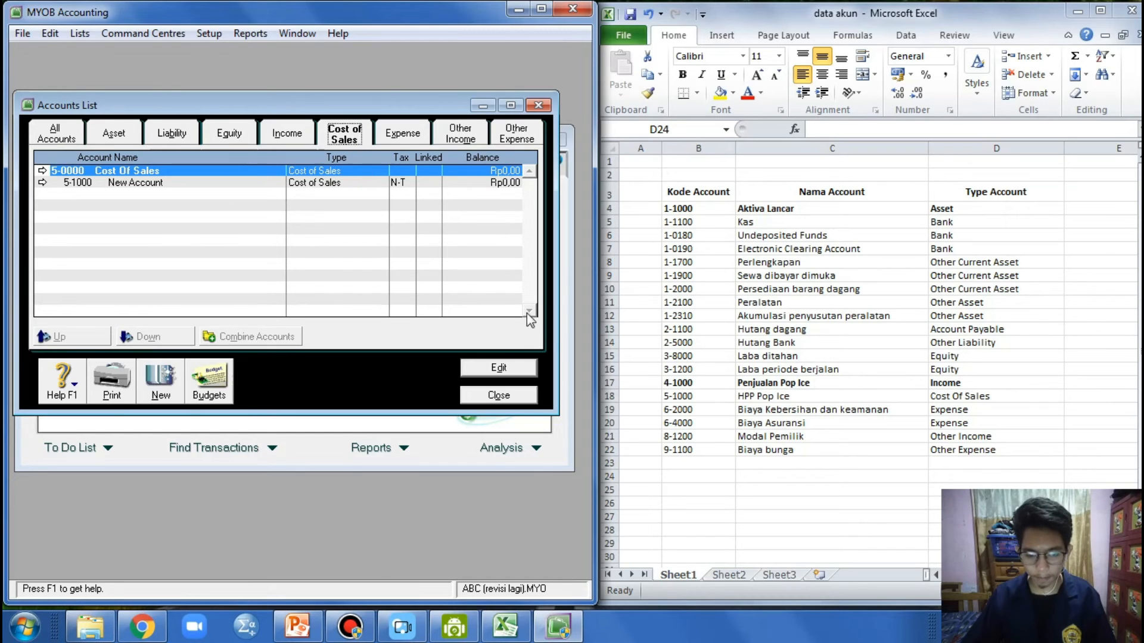
{"action": "left_click", "coordinate": [39, 183]}
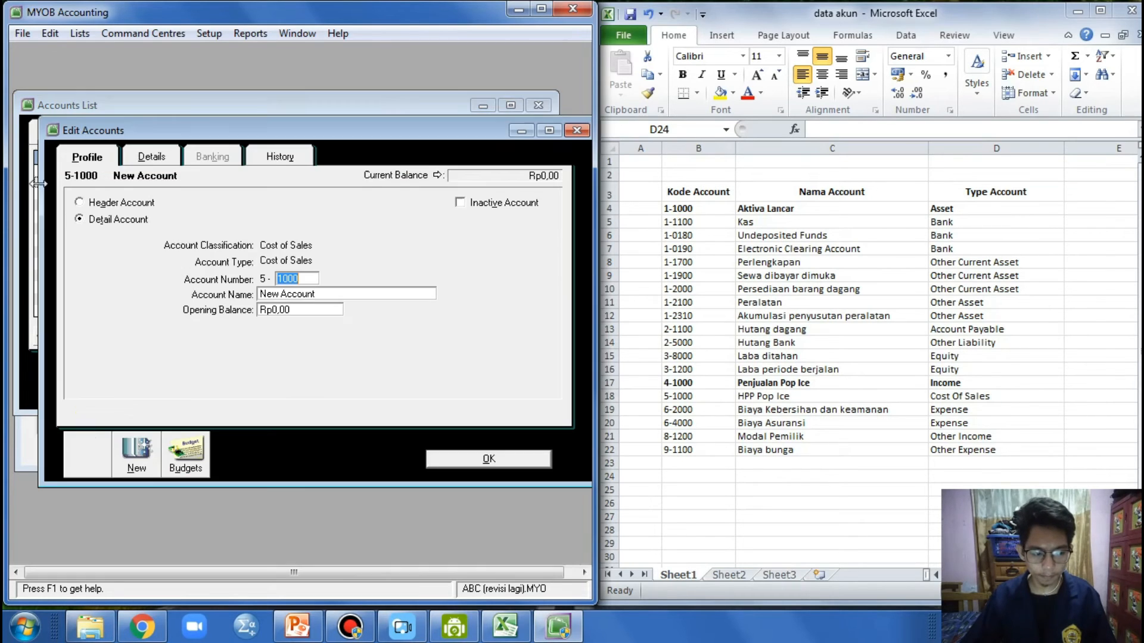
{"action": "left_click", "coordinate": [283, 297]}
{"action": "type", "text": "HPP"}
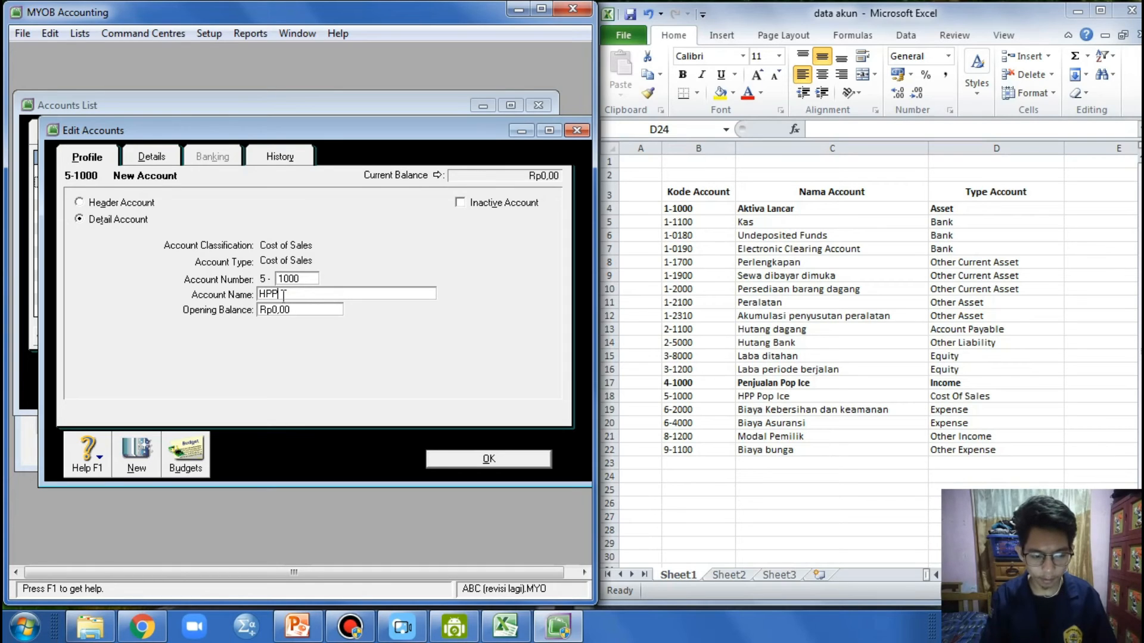
{"action": "type", "text": " Pop Ice"}
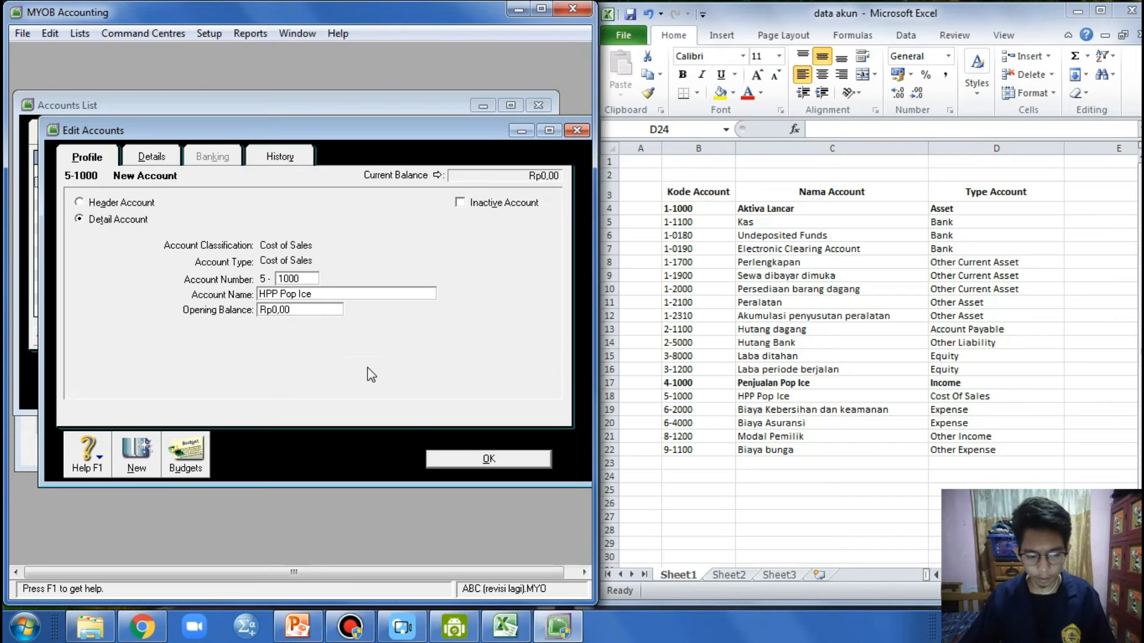
{"action": "left_click", "coordinate": [442, 459]}
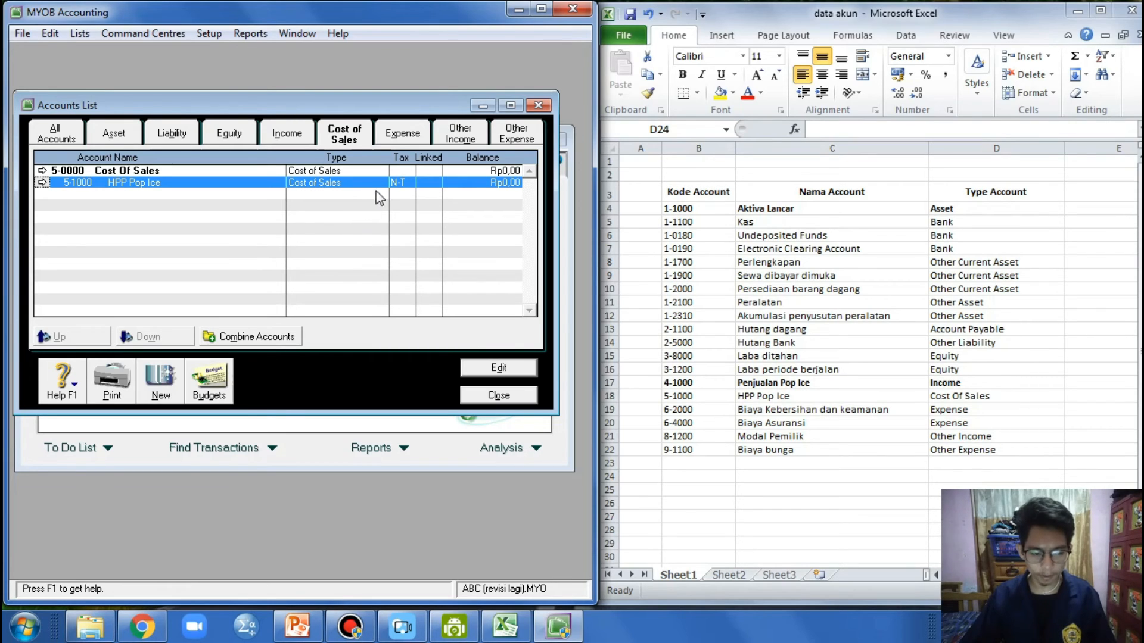
Renumber the Wages & Salaries expense account as 6-2000, name it "Biaya kebersihan dan keamanan" and save the change
{"action": "left_click", "coordinate": [398, 134]}
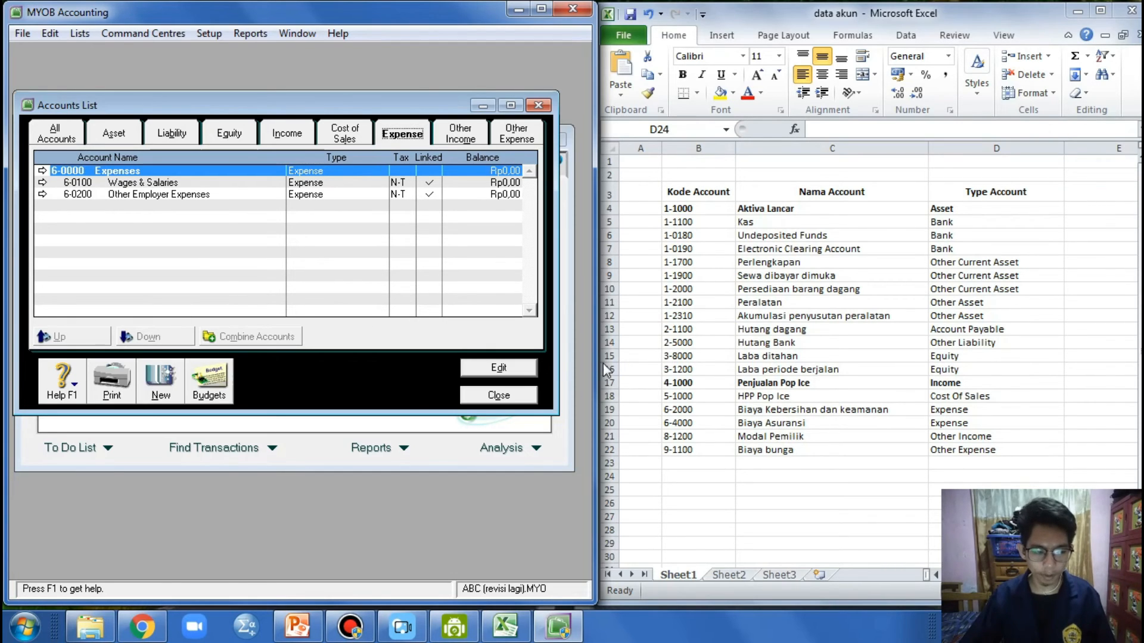
{"action": "left_click", "coordinate": [42, 183]}
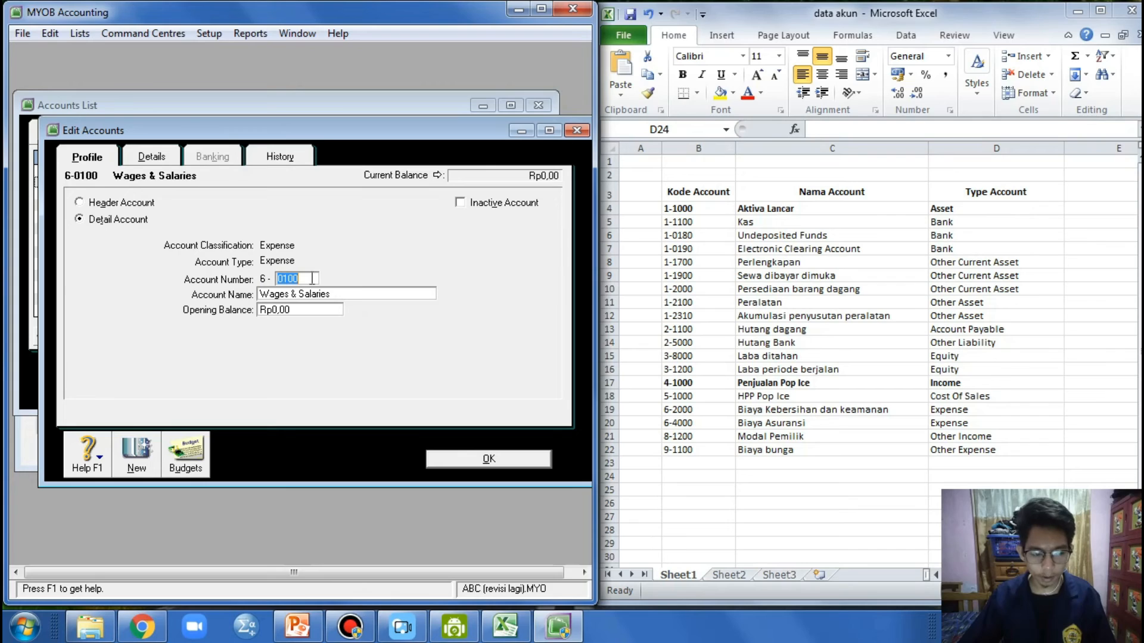
{"action": "type", "text": "2000"}
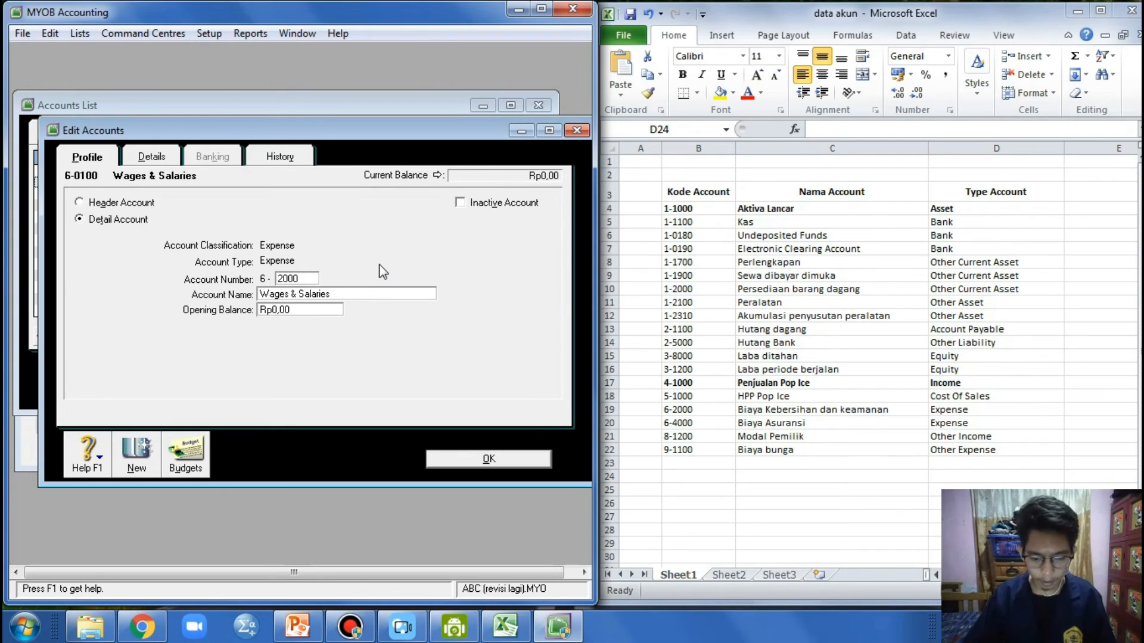
{"action": "left_click", "coordinate": [337, 296]}
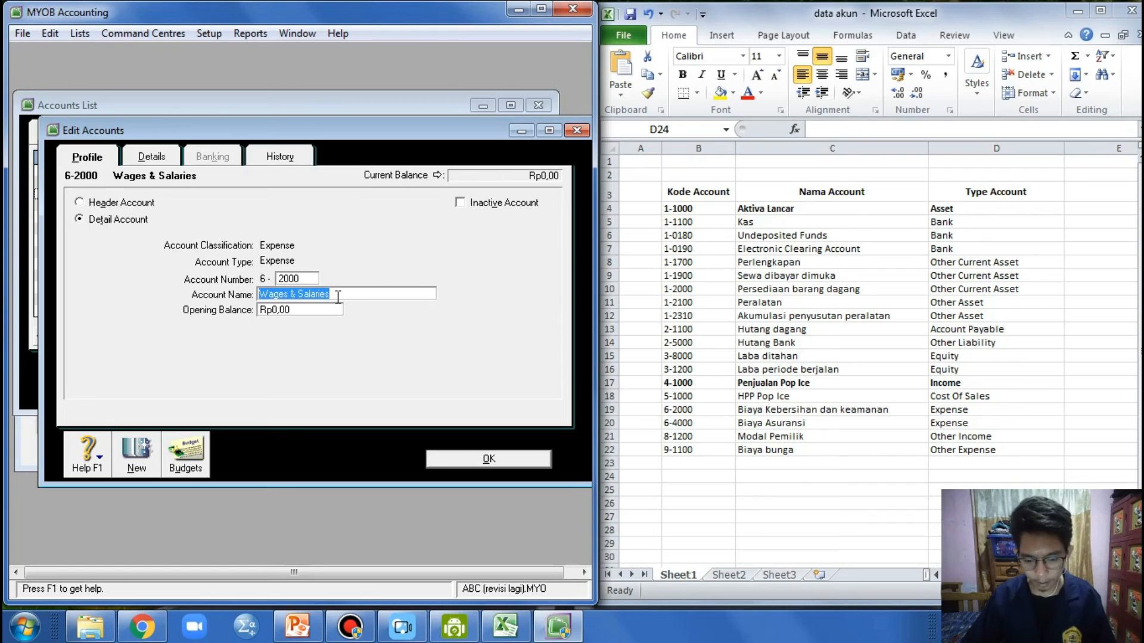
{"action": "type", "text": "Biaya"}
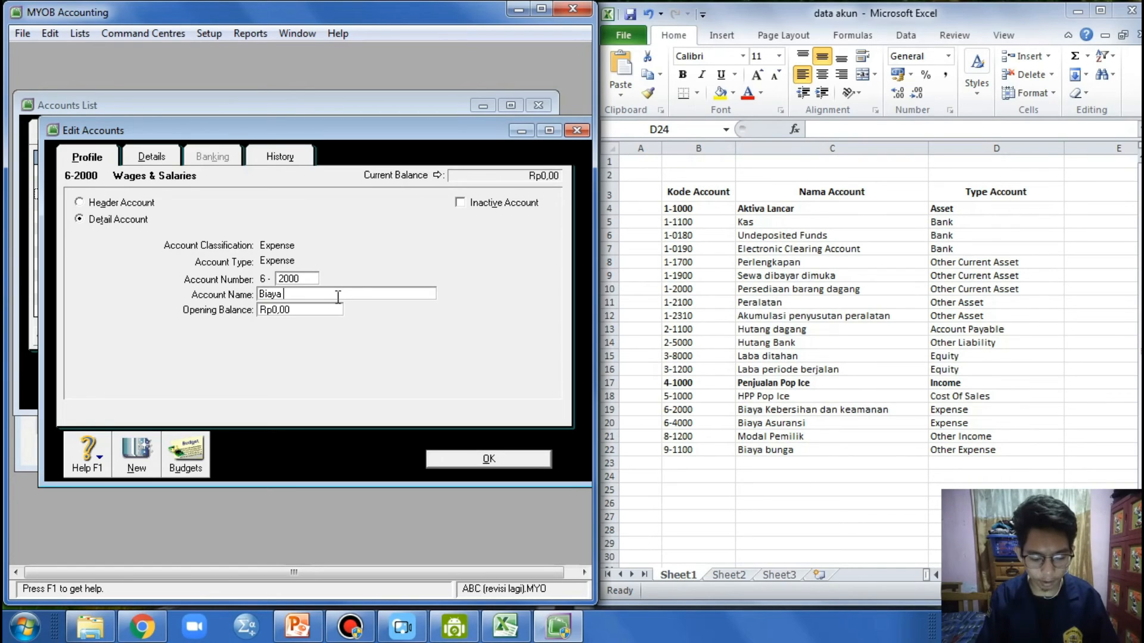
{"action": "type", "text": " keber"}
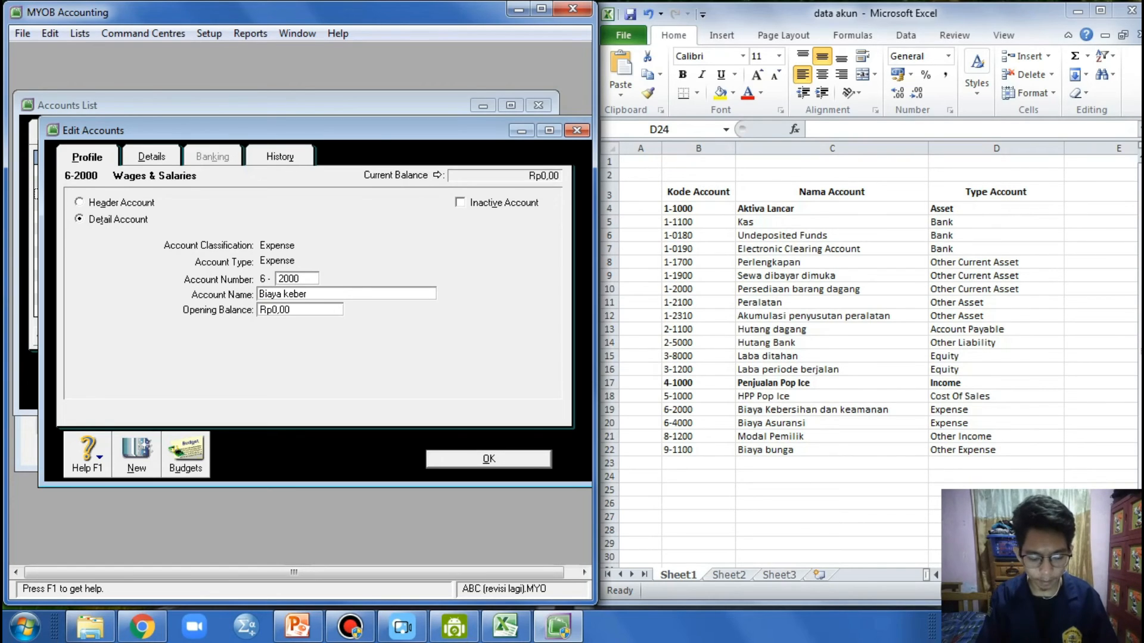
{"action": "key", "text": "BackSpace"}
{"action": "key", "text": "BackSpace"}
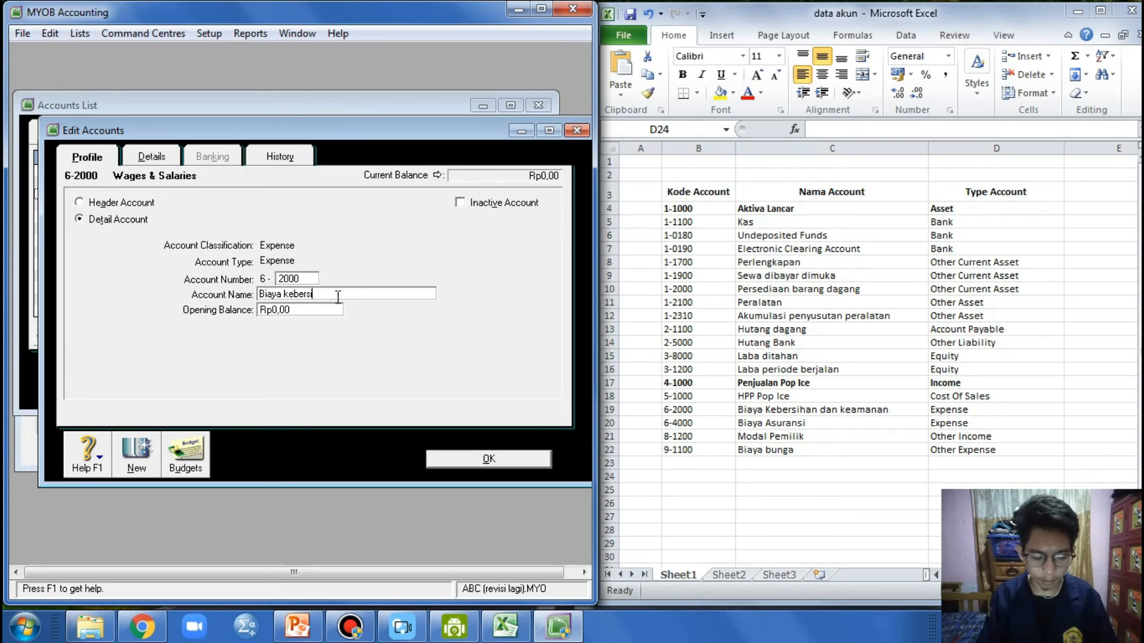
{"action": "type", "text": "han dan keamaan"}
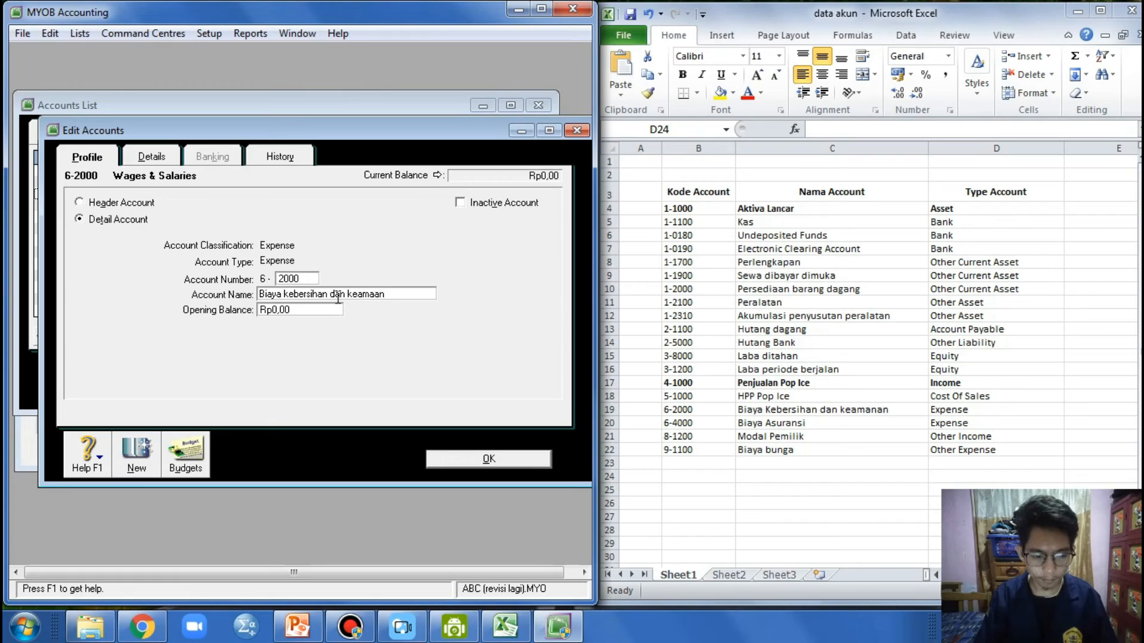
{"action": "key", "text": "BackSpace"}
{"action": "key", "text": "BackSpace"}
{"action": "type", "text": "nan"}
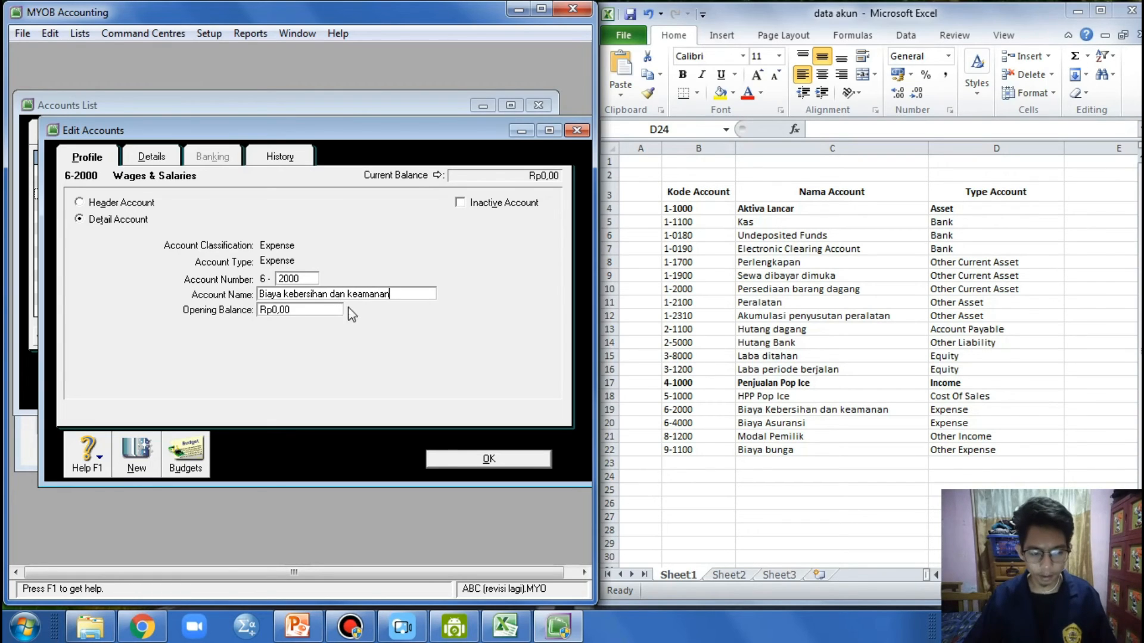
{"action": "left_click", "coordinate": [450, 461]}
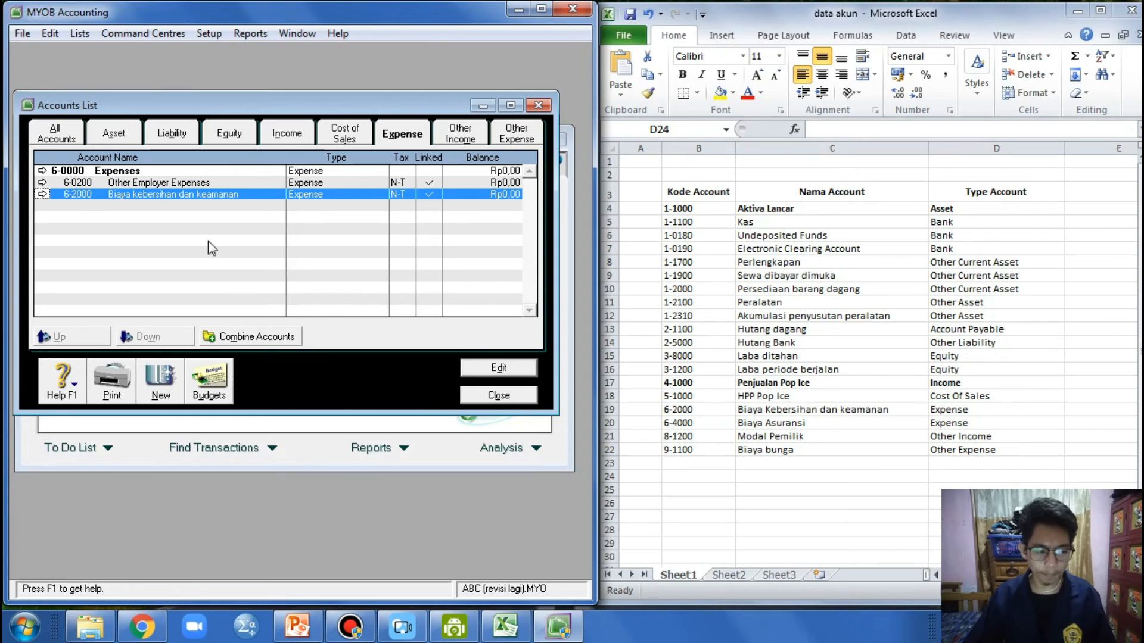
Renumber the Other Employer Expenses account as 6-4000, name it "Biaya asuransi" and save the change
{"action": "left_click", "coordinate": [42, 182]}
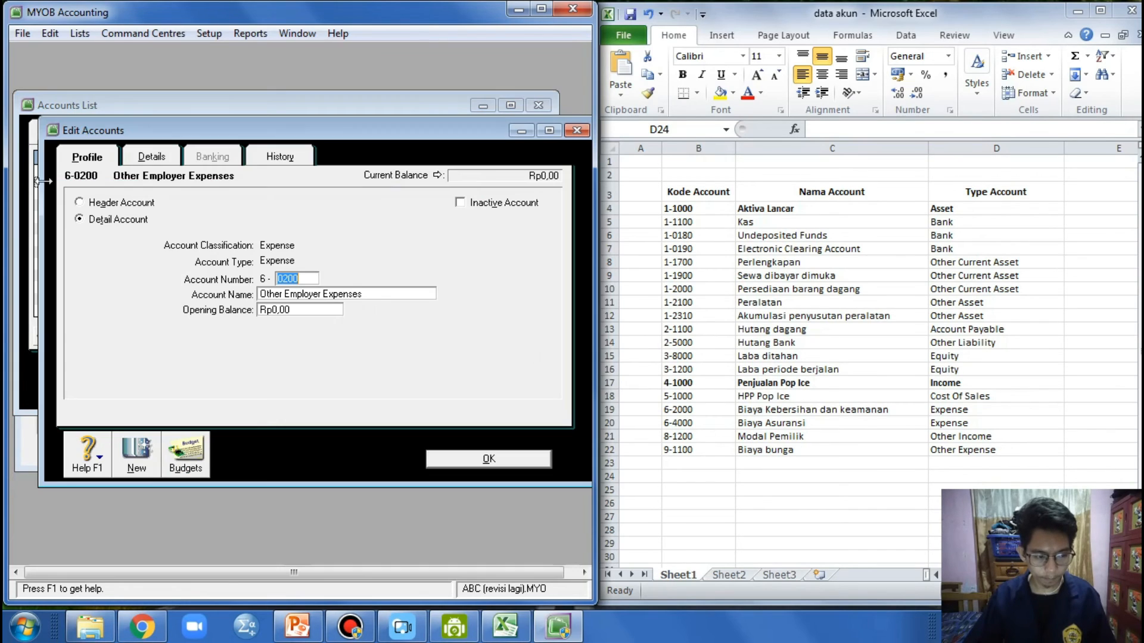
{"action": "left_click", "coordinate": [307, 294]}
{"action": "left_click", "coordinate": [303, 277]}
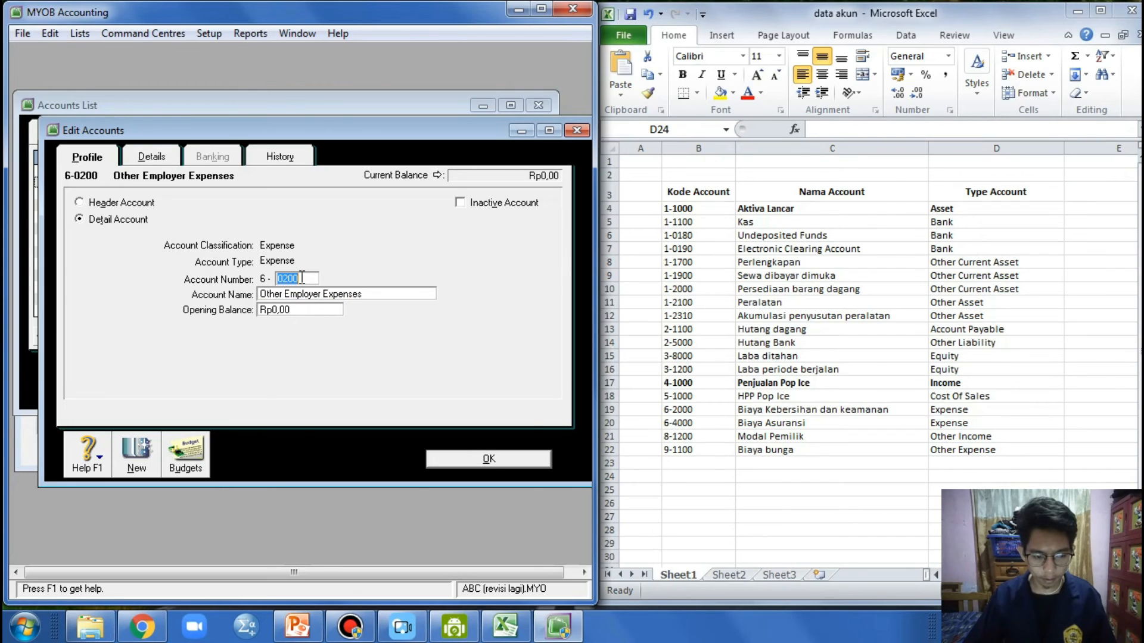
{"action": "type", "text": "4000"}
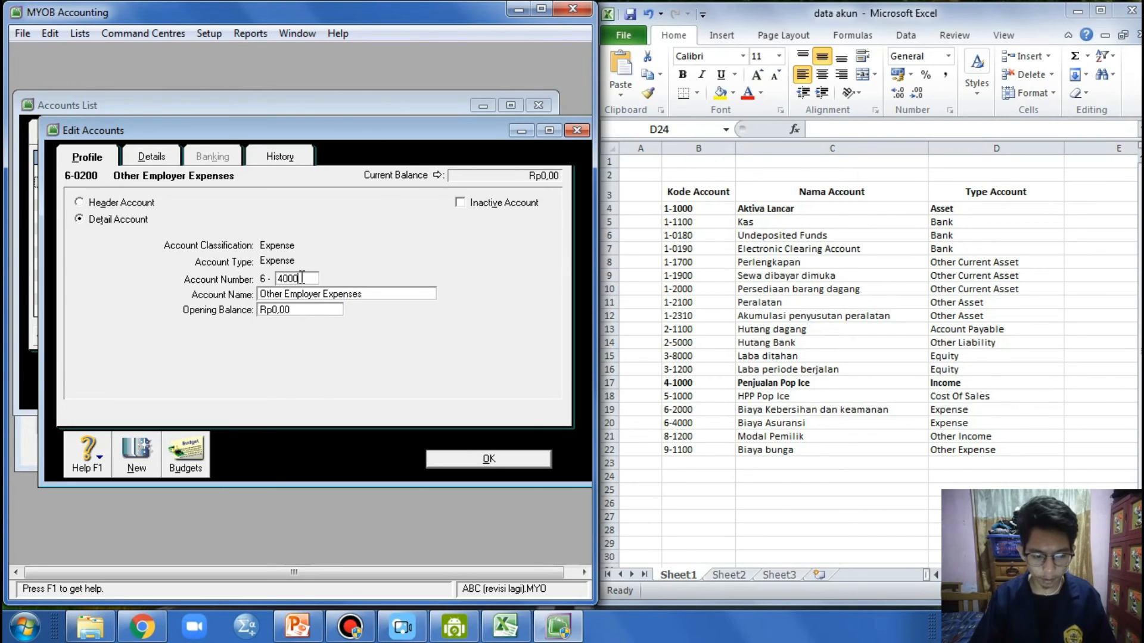
{"action": "left_click", "coordinate": [294, 298]}
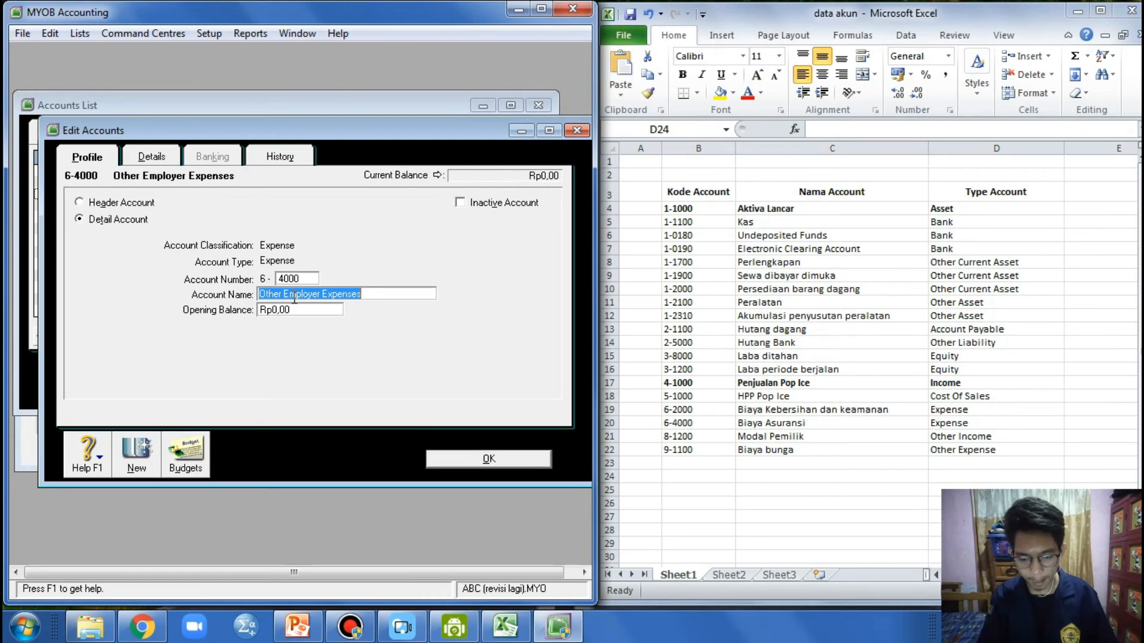
{"action": "type", "text": "B"}
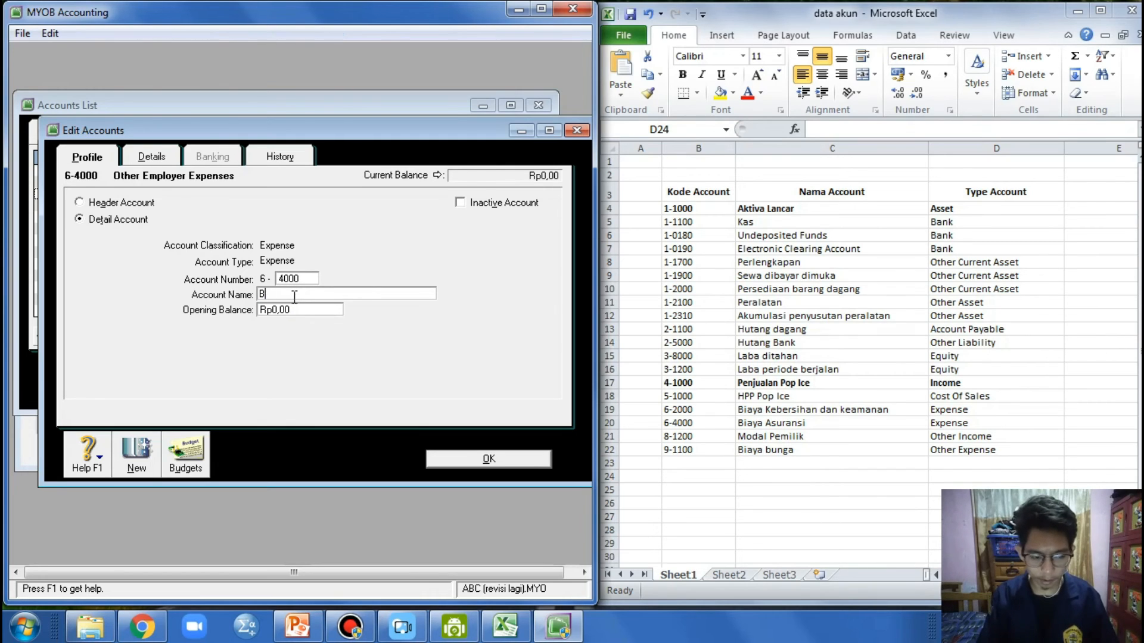
{"action": "type", "text": "aiiaya asuransi"}
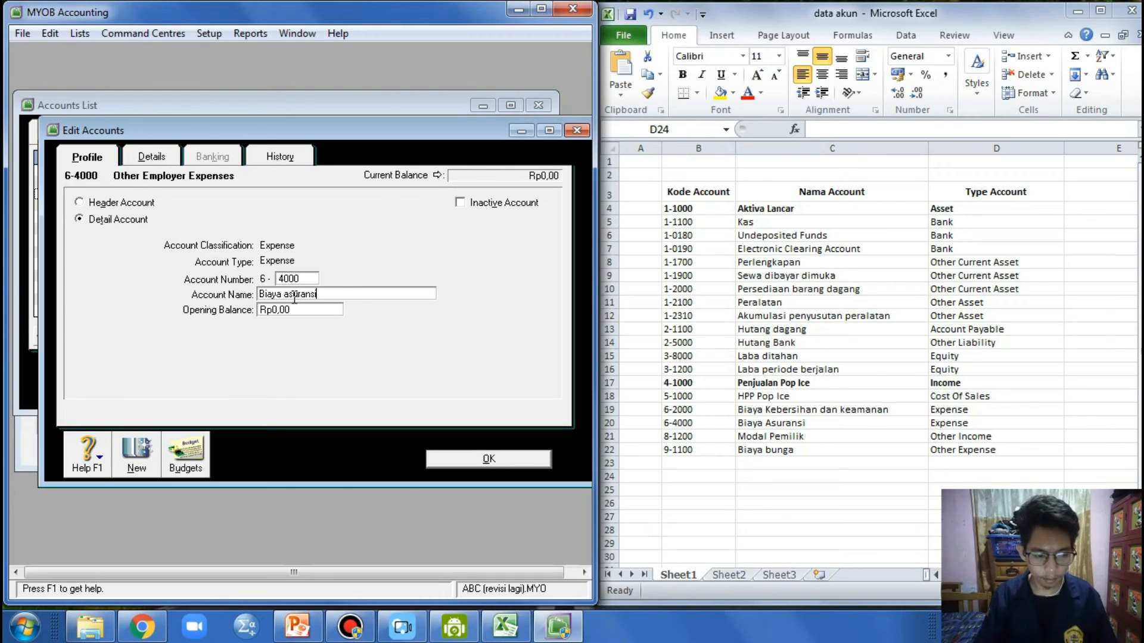
{"action": "left_click", "coordinate": [442, 458]}
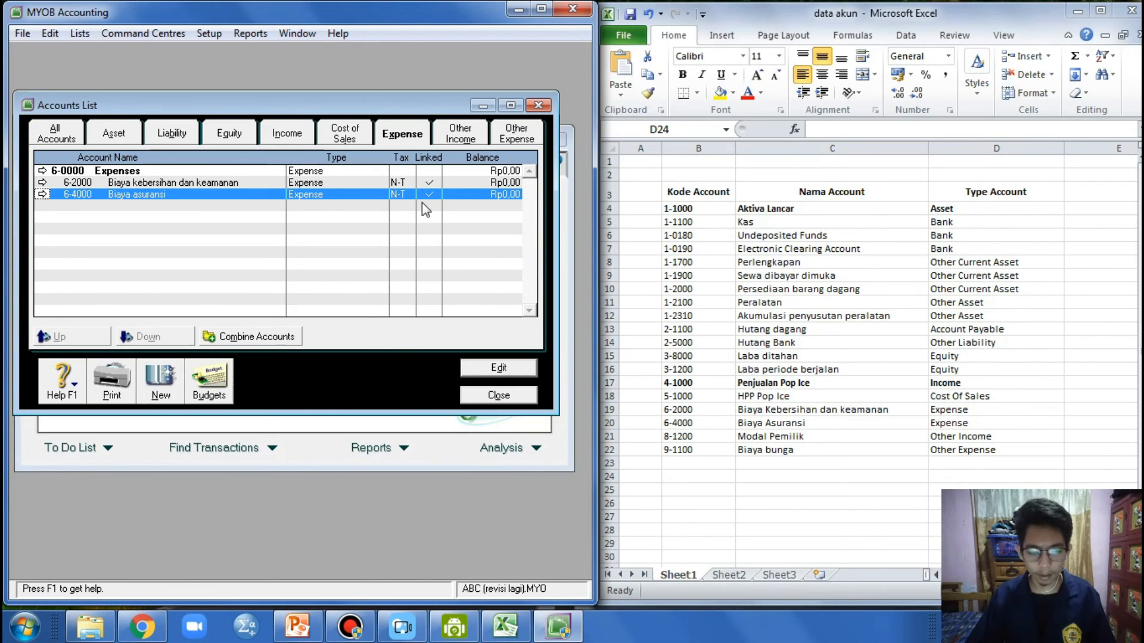
Name the other income account 8-1200 "Modal Pemilik" and save the change
{"action": "left_click", "coordinate": [458, 137]}
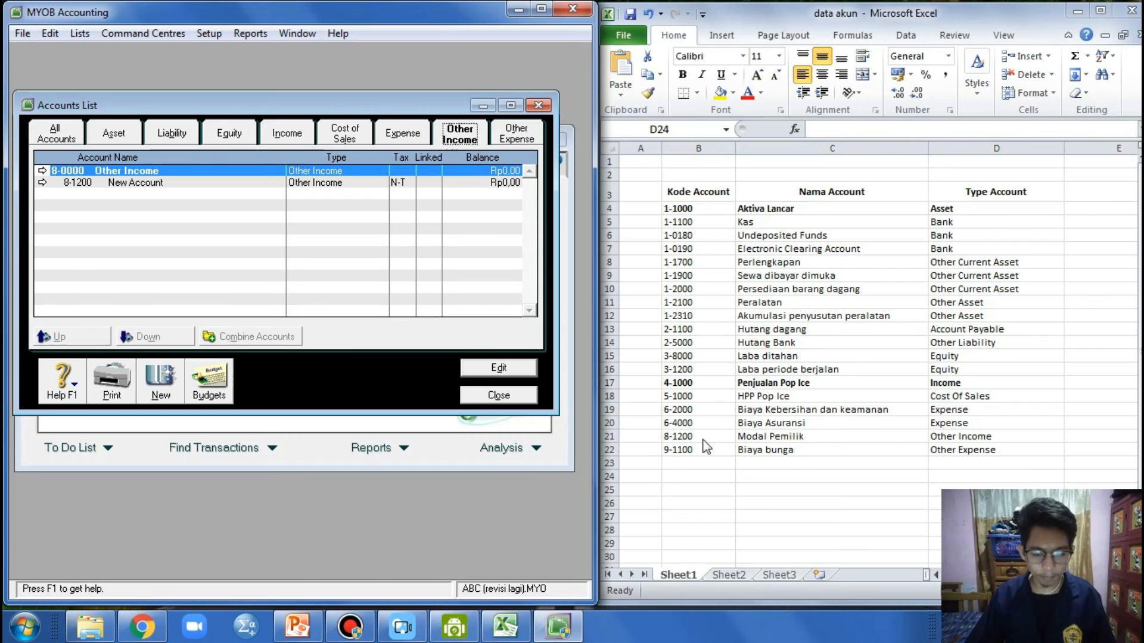
{"action": "left_click", "coordinate": [43, 183]}
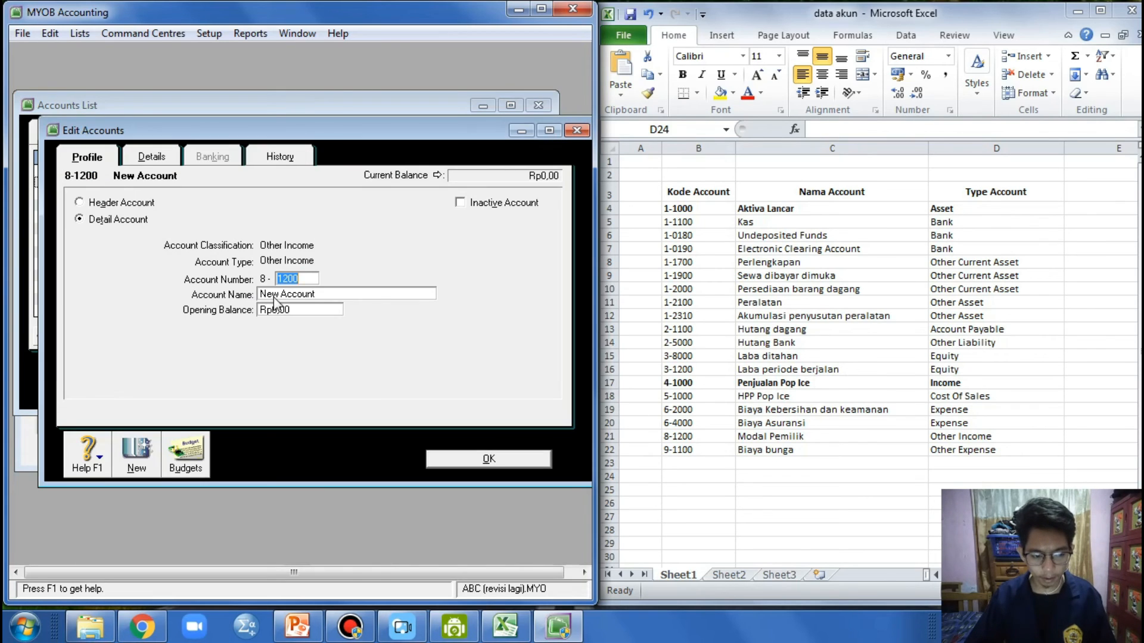
{"action": "left_click", "coordinate": [275, 295]}
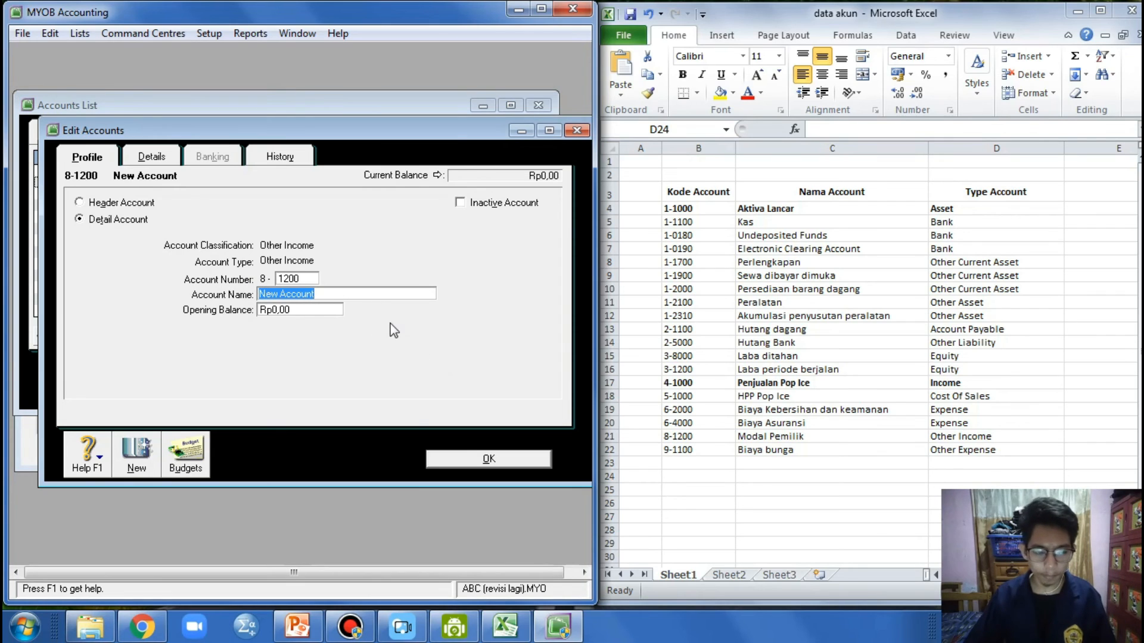
{"action": "type", "text": "Modal Pemilik"}
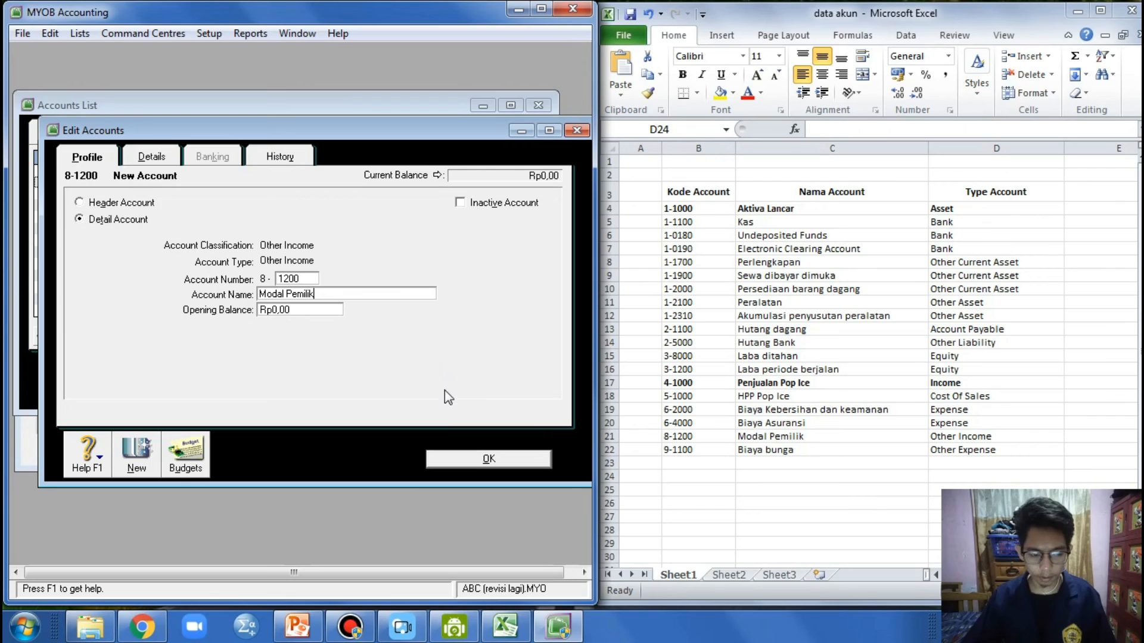
{"action": "left_click", "coordinate": [474, 464]}
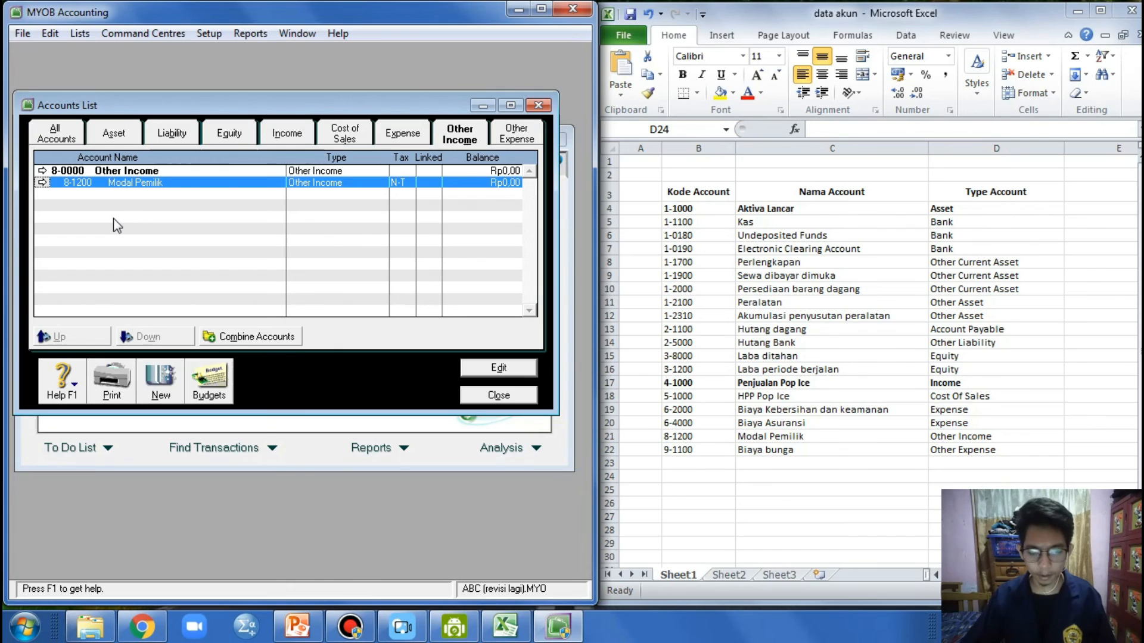
Name the other expense account 9-1100 "Biaya bunga" and save the change
{"action": "left_click", "coordinate": [516, 142]}
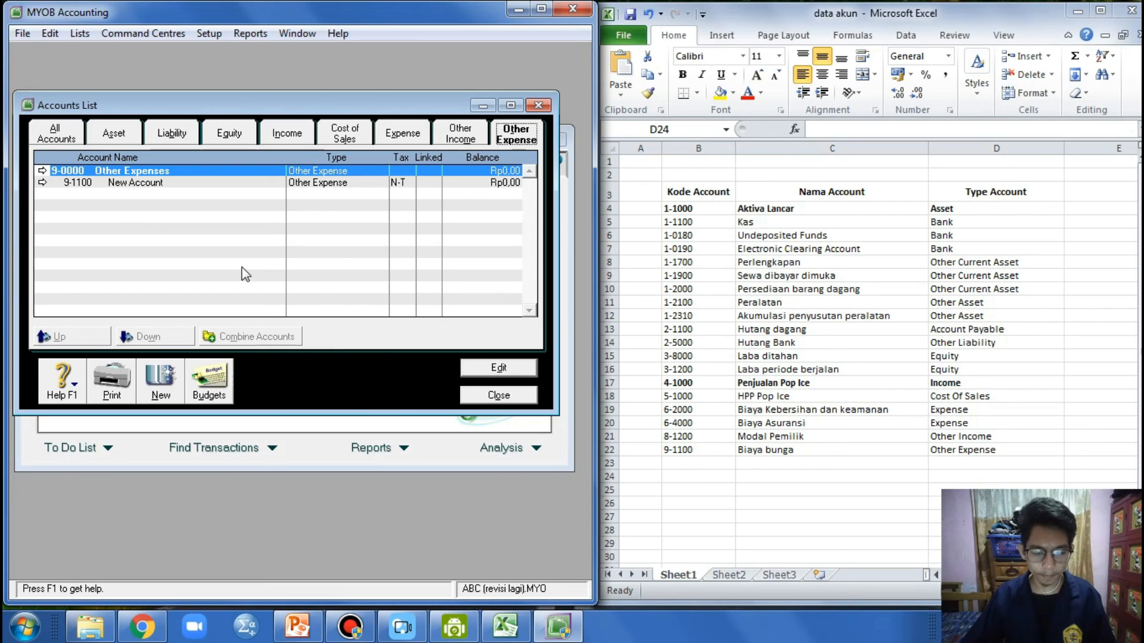
{"action": "left_click", "coordinate": [41, 184]}
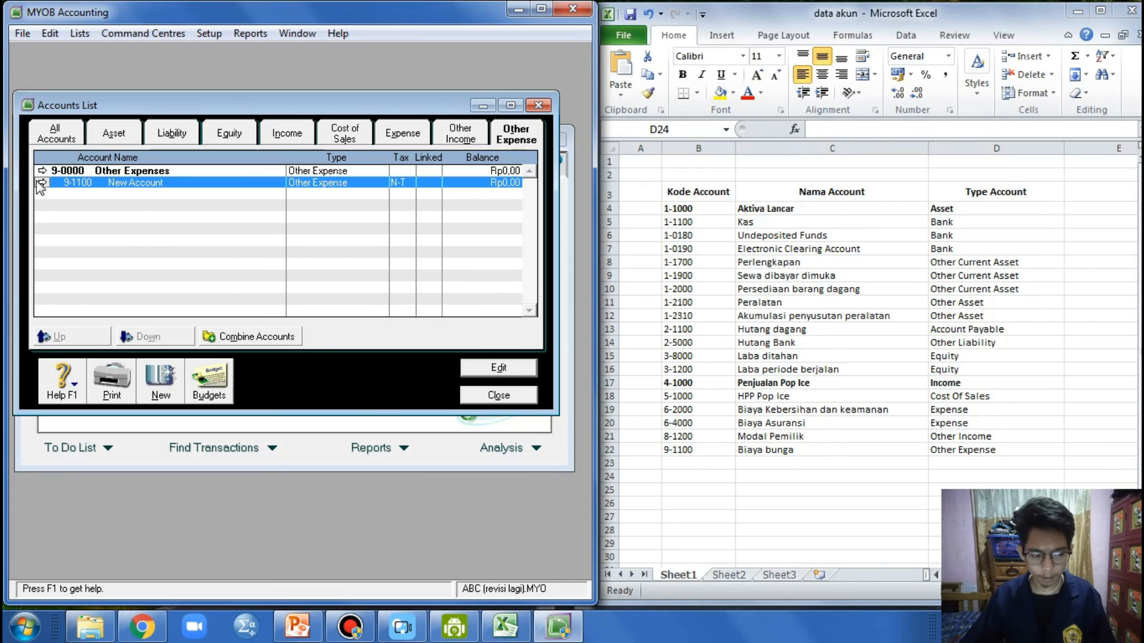
{"action": "left_click", "coordinate": [41, 182]}
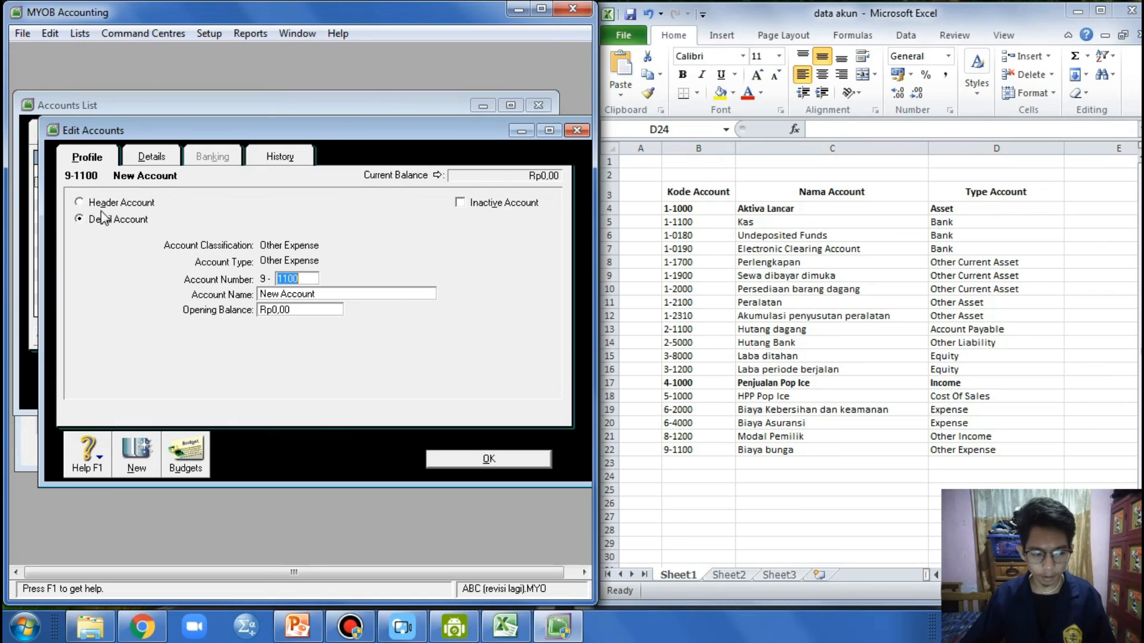
{"action": "left_click", "coordinate": [284, 298]}
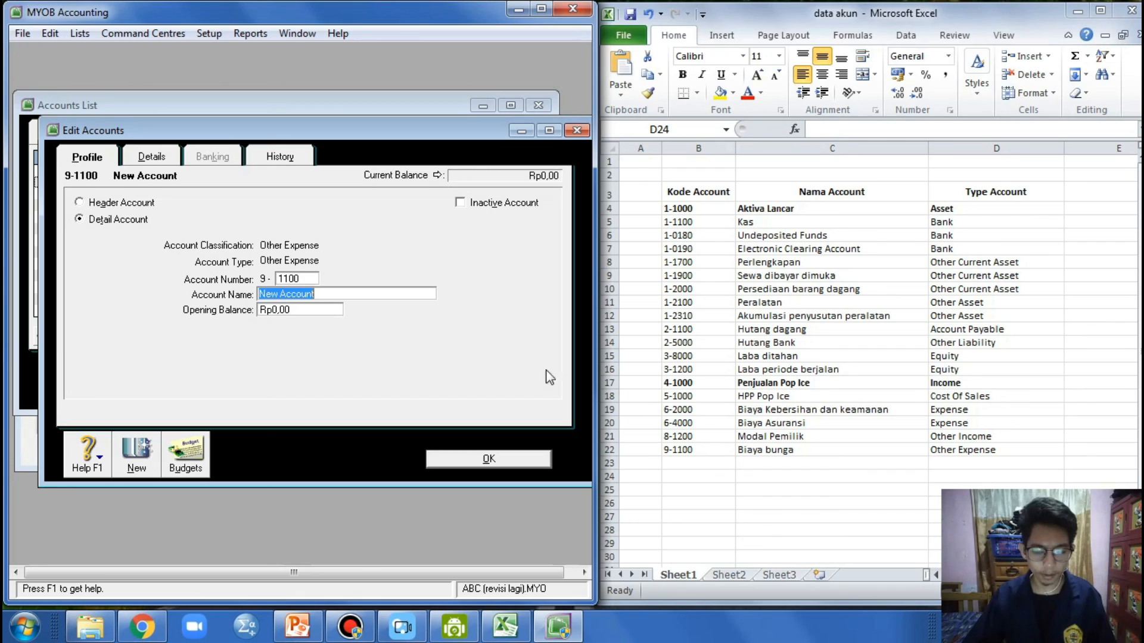
{"action": "type", "text": "B"}
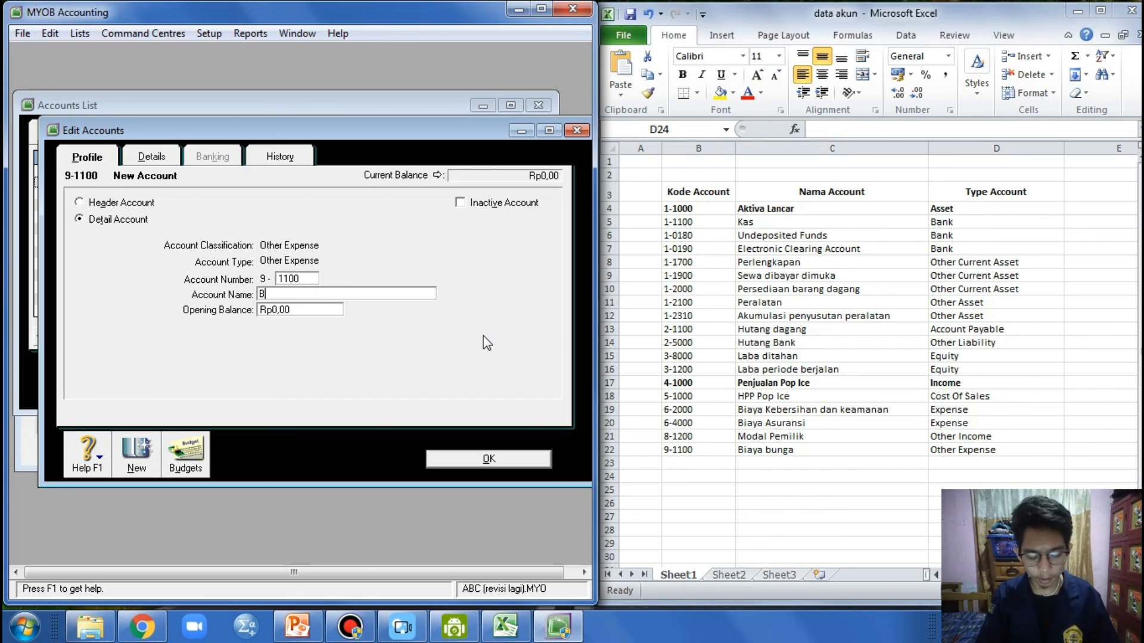
{"action": "type", "text": "iaya bunga"}
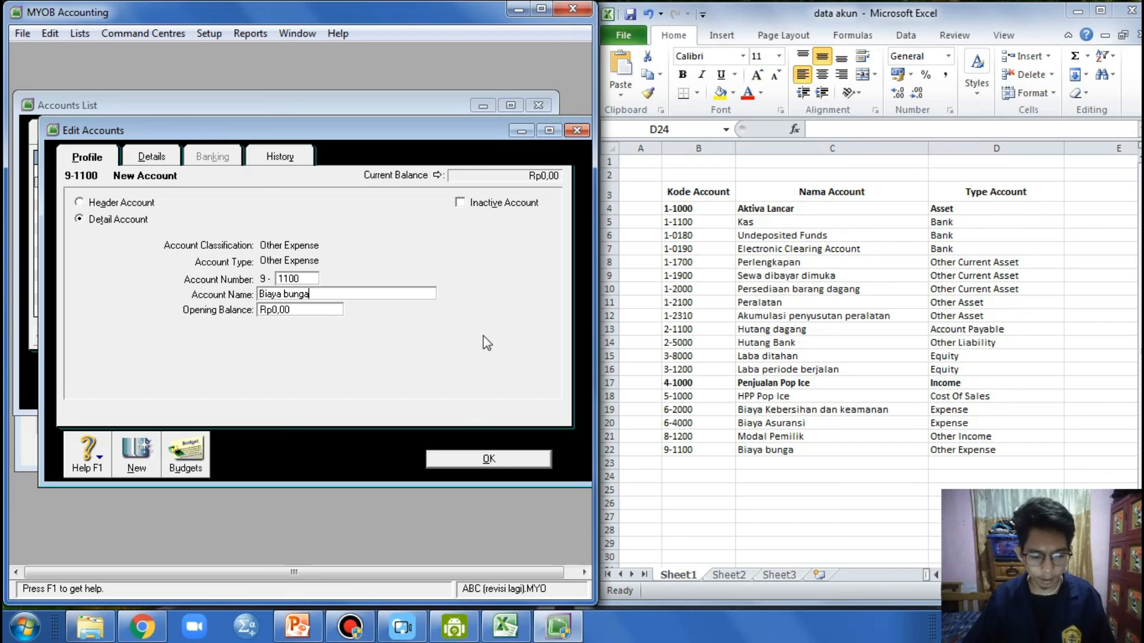
{"action": "left_click", "coordinate": [475, 457]}
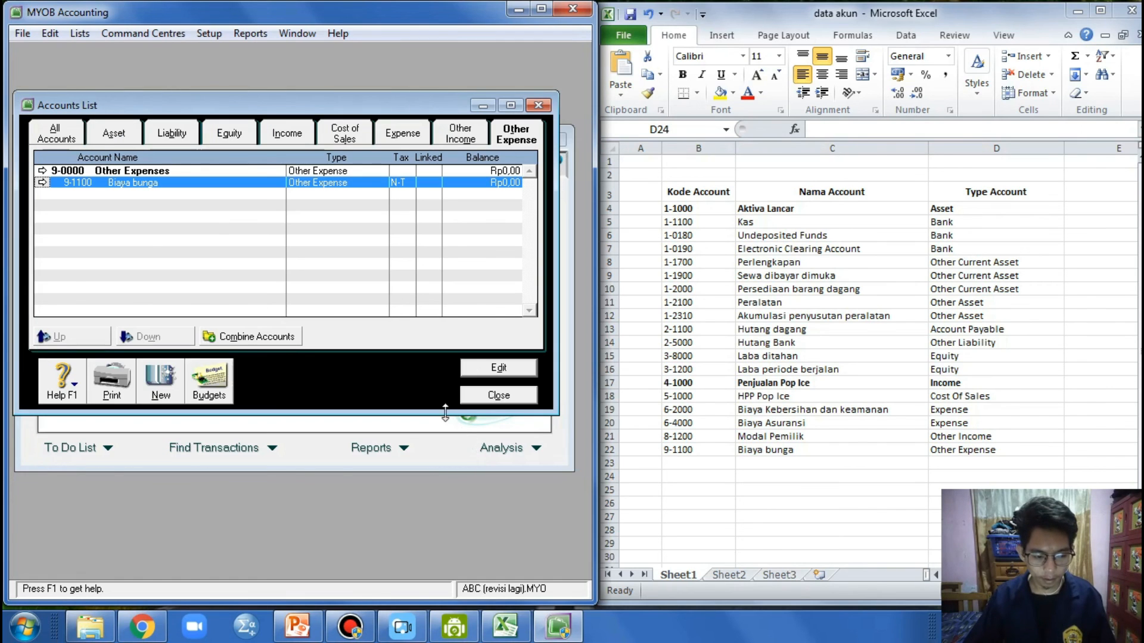
Display the complete list of accounts across all categories to review it
{"action": "left_click", "coordinate": [62, 138]}
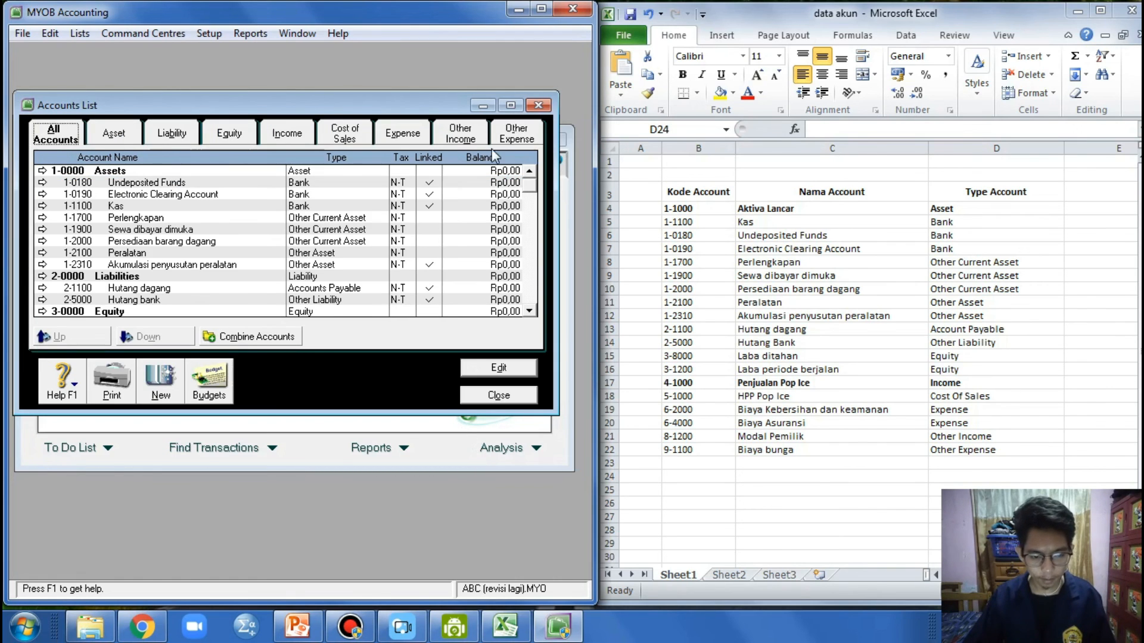
{"action": "left_click", "coordinate": [509, 140]}
{"action": "left_click", "coordinate": [67, 140]}
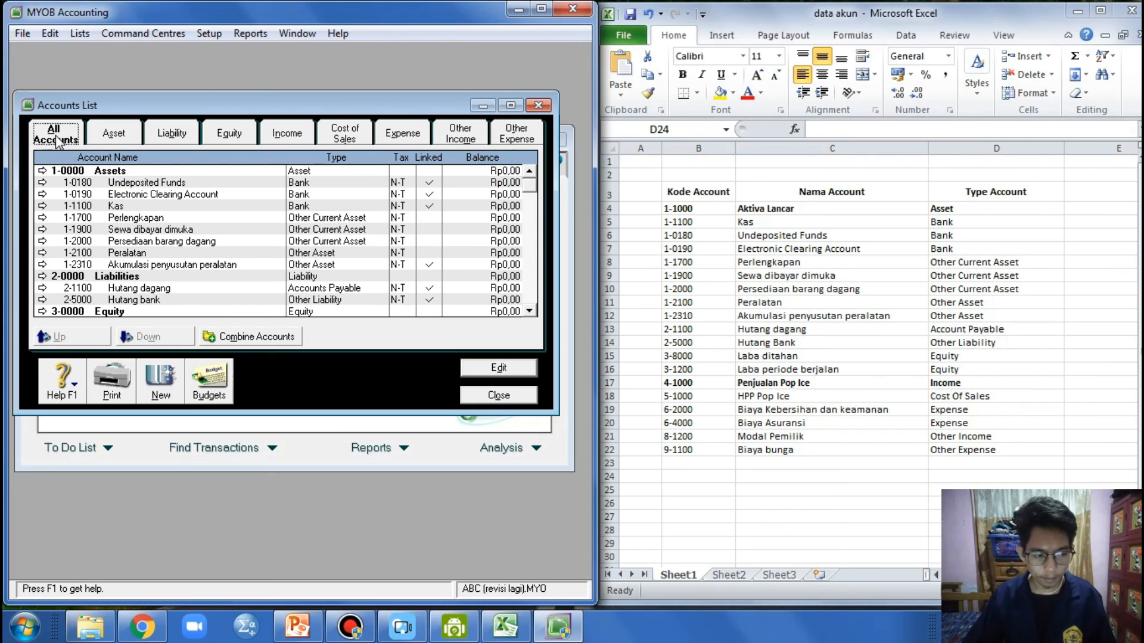
Maximize the main program window and move the Accounts List and Command Centre windows toward its middle
{"action": "double_click", "coordinate": [477, 20]}
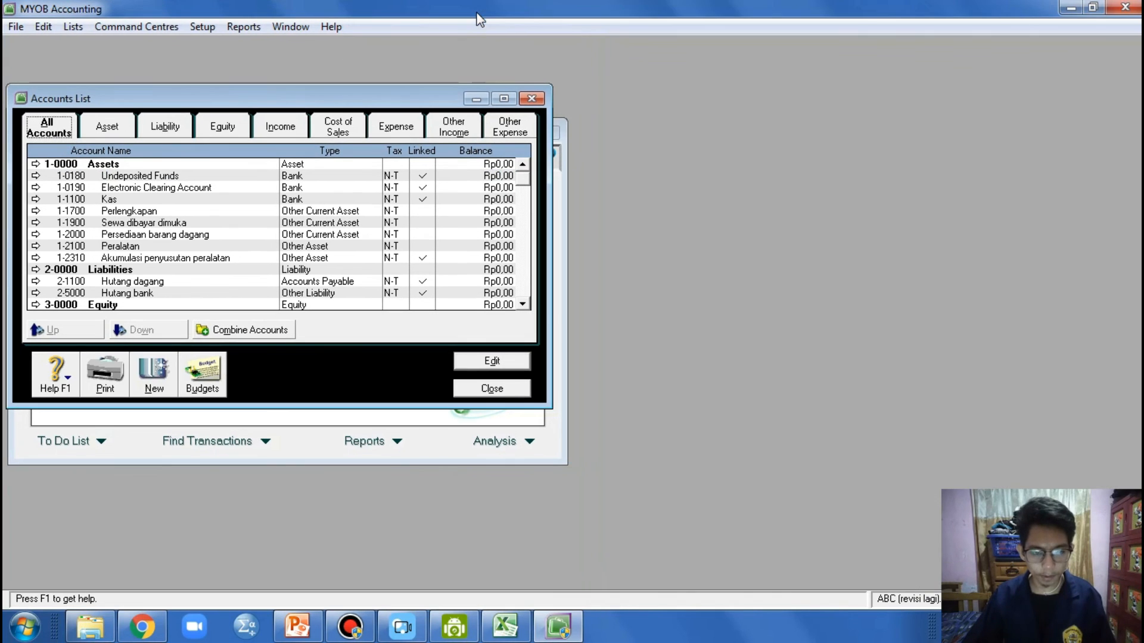
{"action": "left_click_drag", "start_coordinate": [435, 101], "coordinate": [730, 161]}
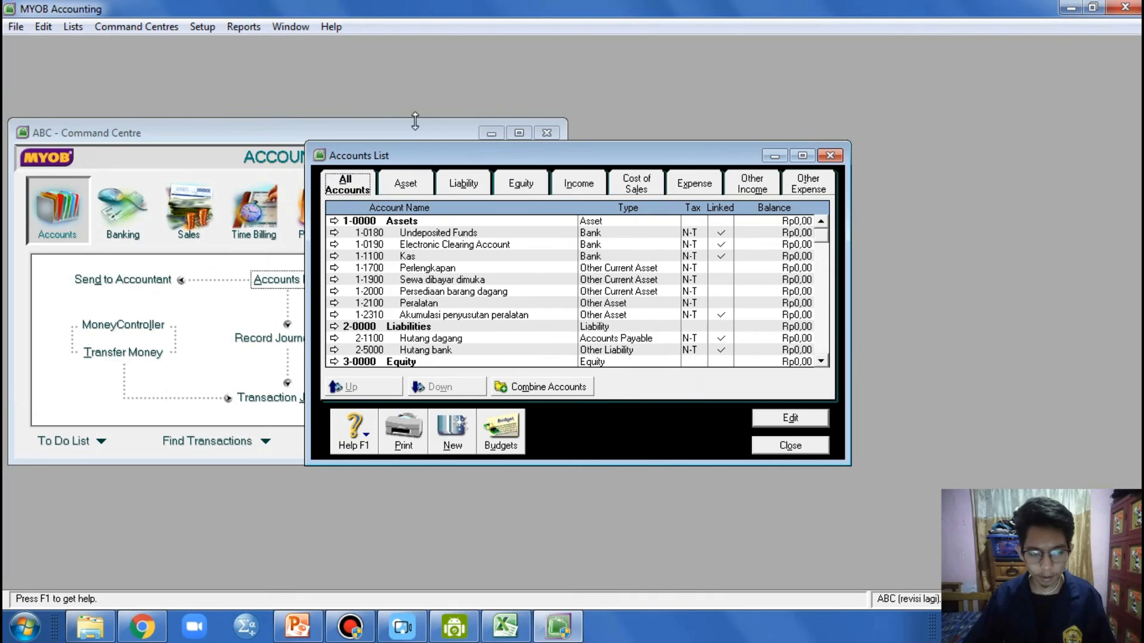
{"action": "left_click_drag", "start_coordinate": [404, 126], "coordinate": [560, 122]}
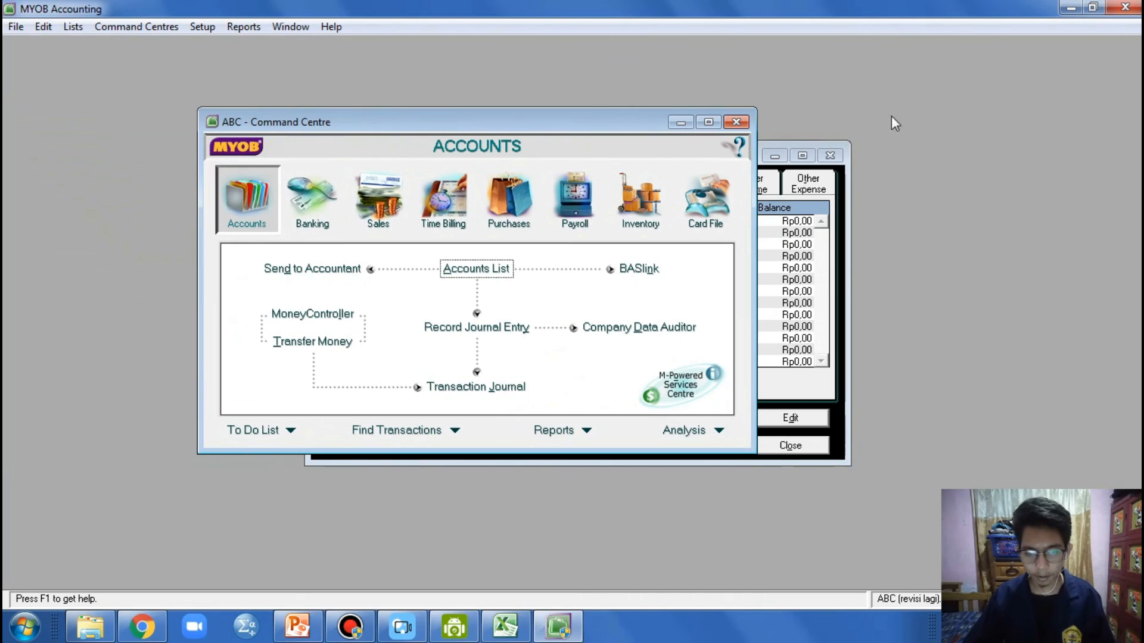
Exit the program and accept the backup offer, covering only the company file and M-Powered Services Centre, without checking for errors
{"action": "left_click", "coordinate": [1124, 7]}
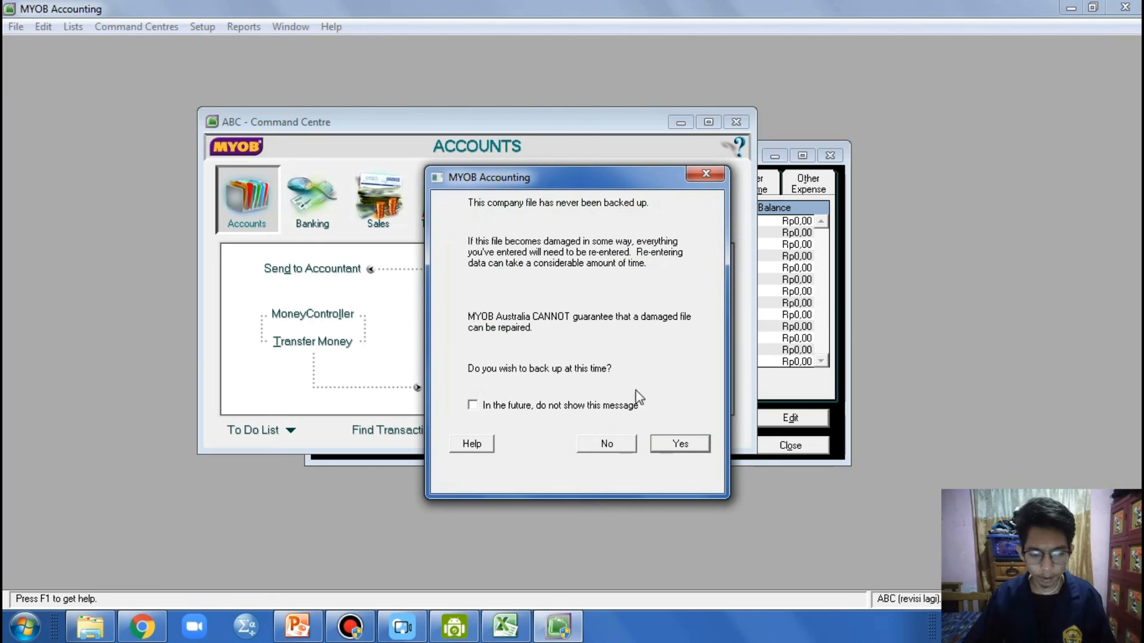
{"action": "left_click", "coordinate": [679, 444]}
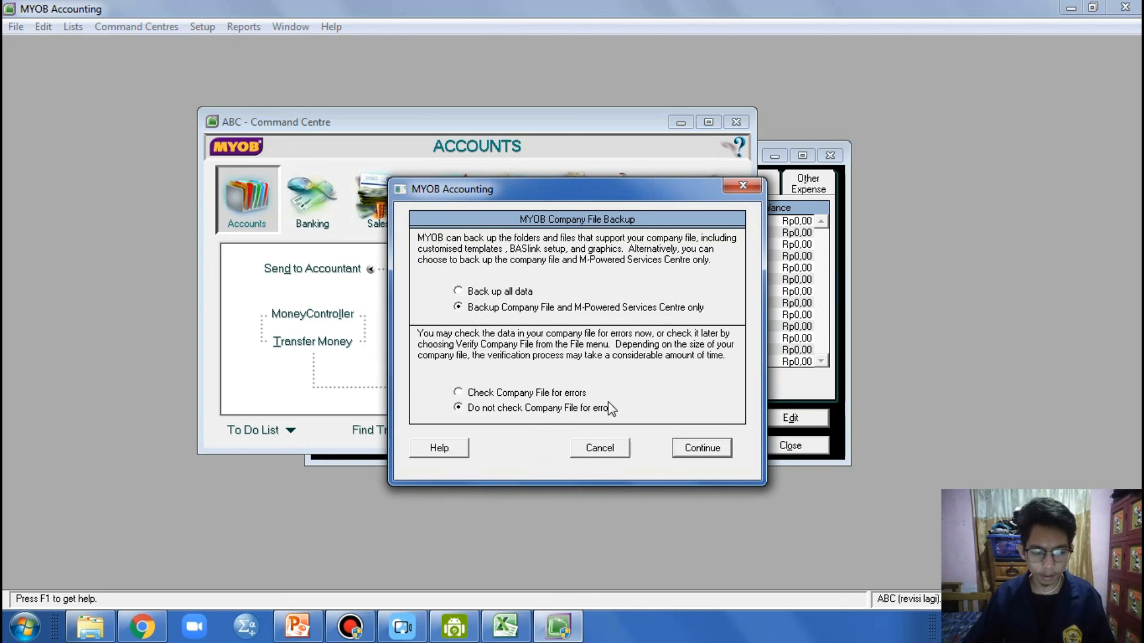
{"action": "left_click", "coordinate": [701, 449]}
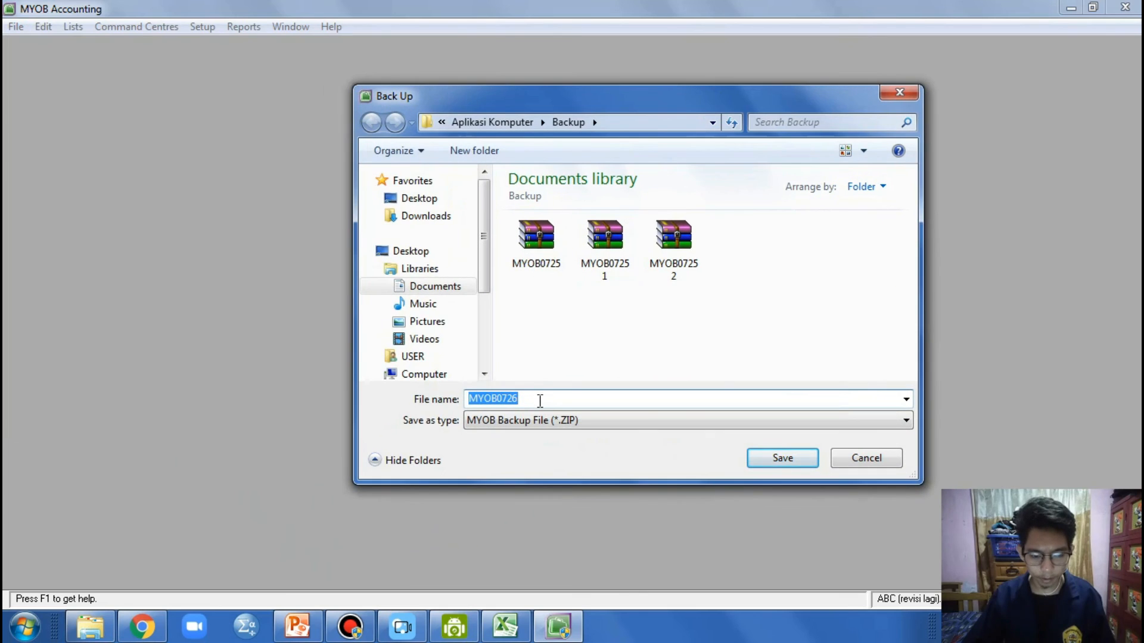
Save the backup as the ZIP file "MYOB0726 data" in the Backup folder
{"action": "left_click", "coordinate": [539, 400]}
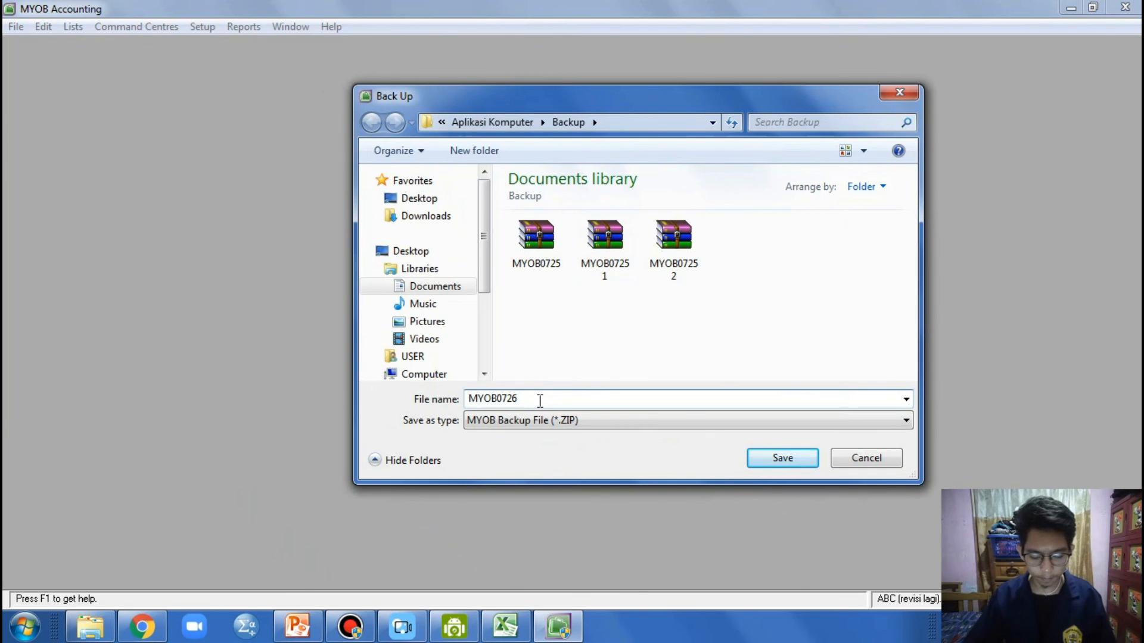
{"action": "type", "text": "data"}
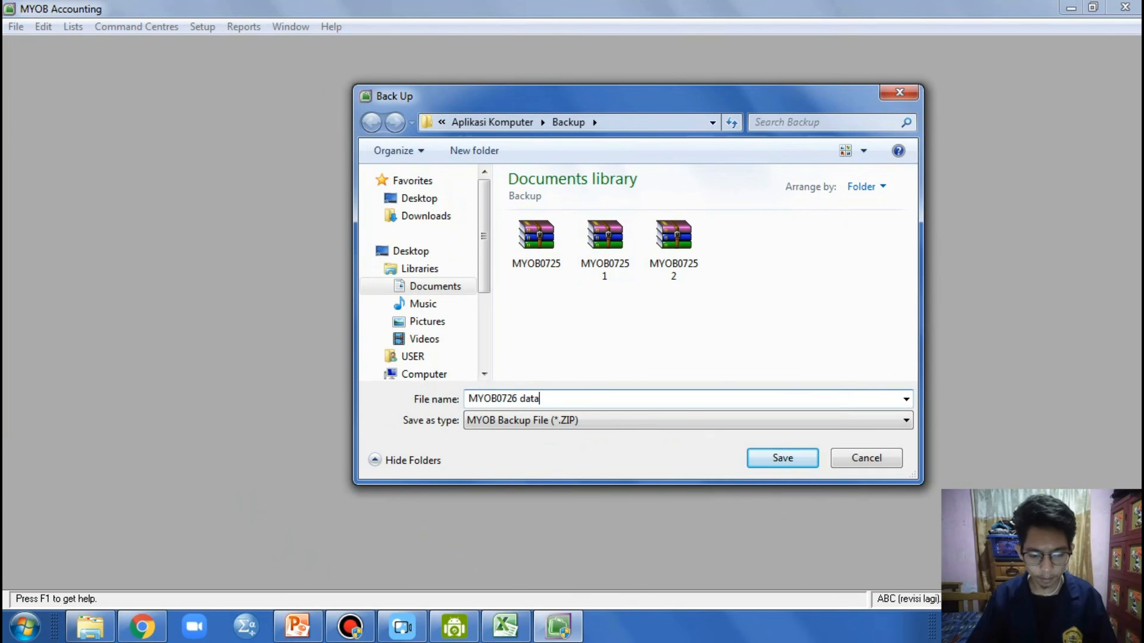
{"action": "key", "text": "Tab"}
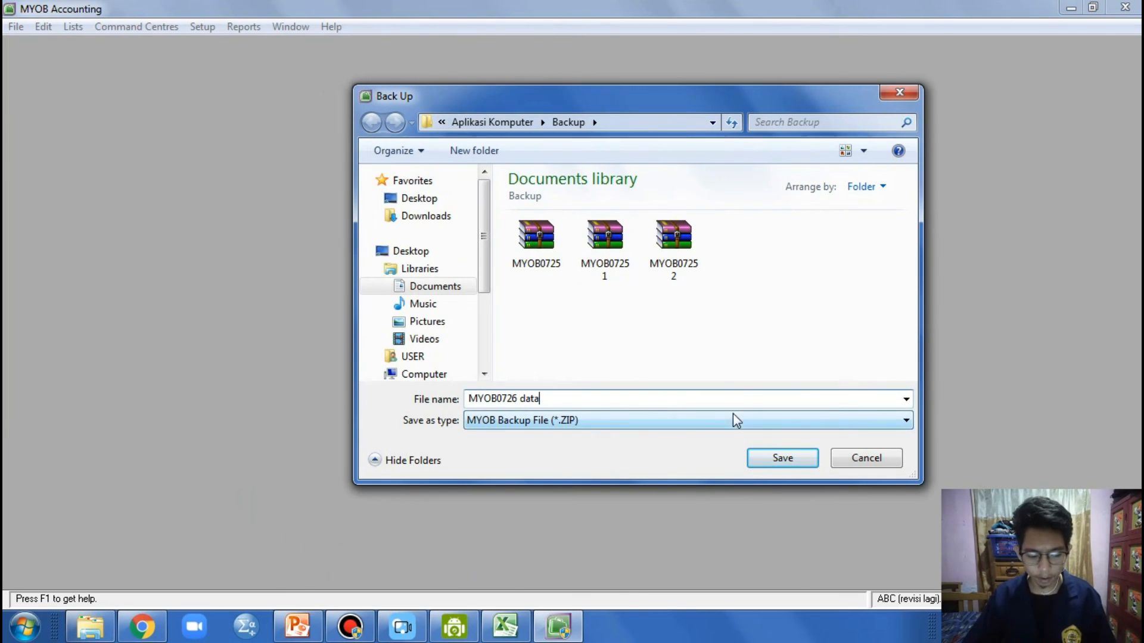
{"action": "left_click", "coordinate": [771, 460]}
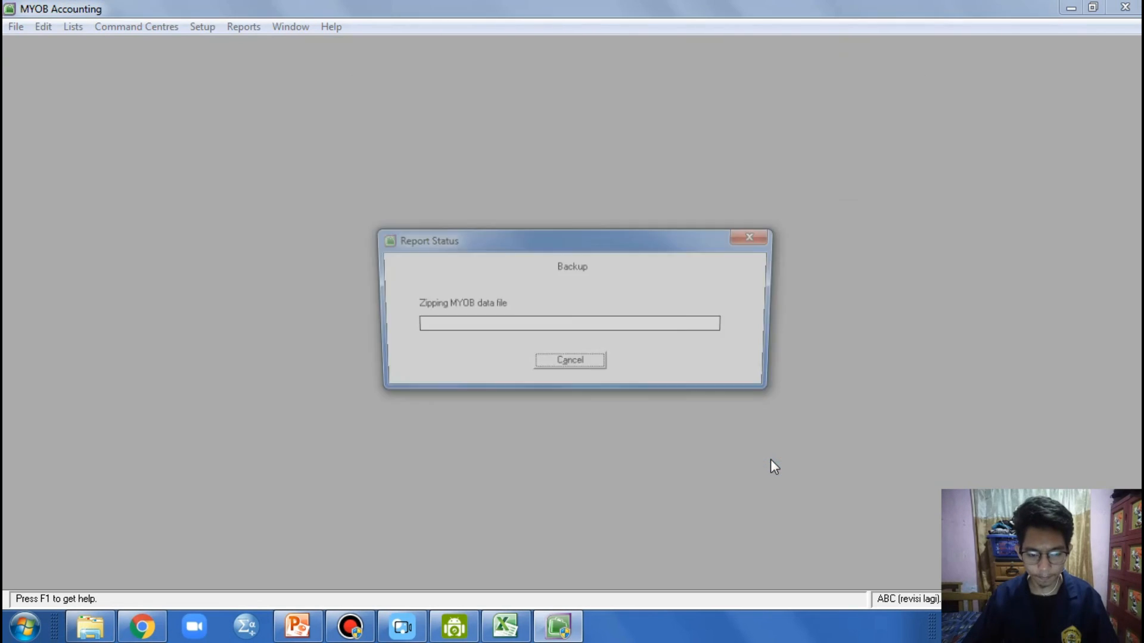